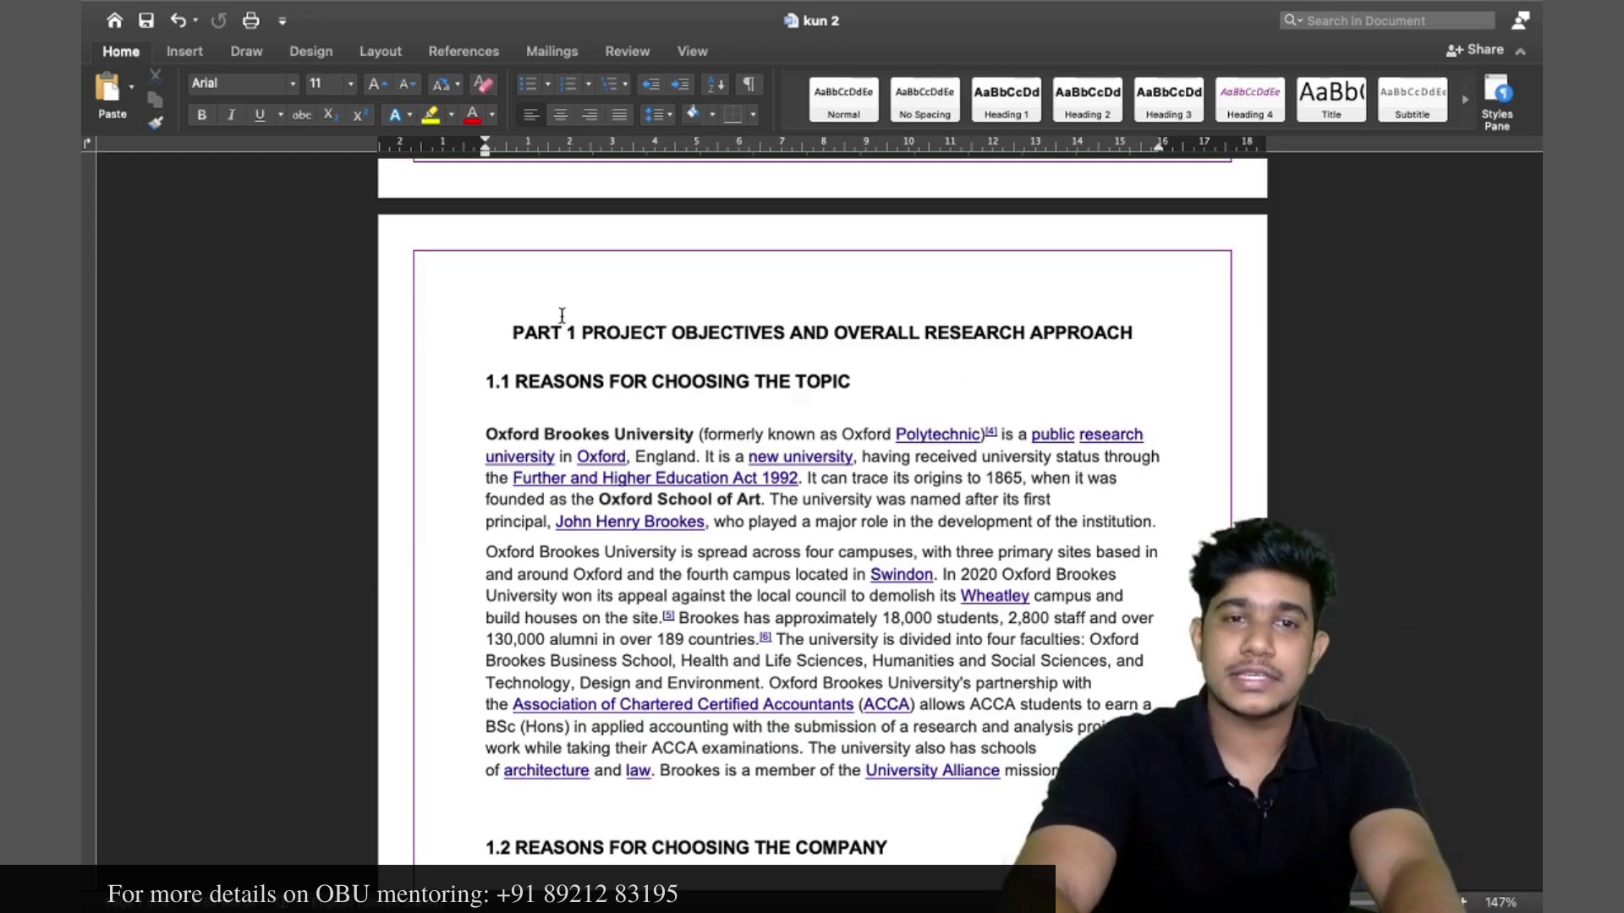
- Modify the Heading 1 style used by the Part 1 title, setting its font size to 14 pt
{"action": "left_click", "coordinate": [506, 336]}
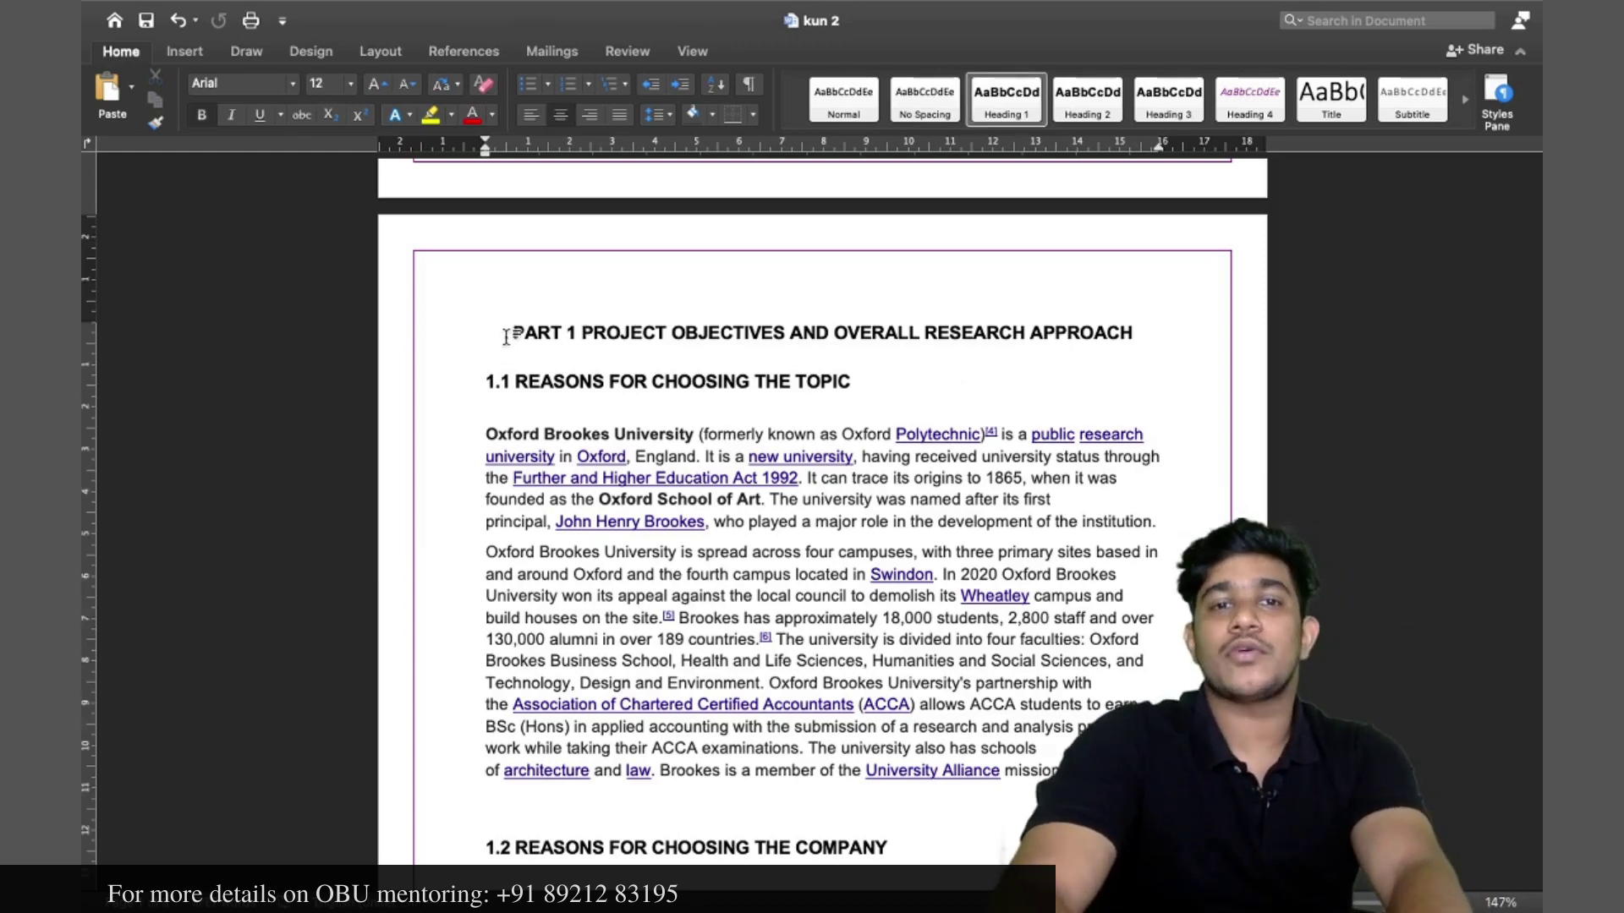
{"action": "left_click_drag", "start_coordinate": [1139, 341], "coordinate": [525, 340]}
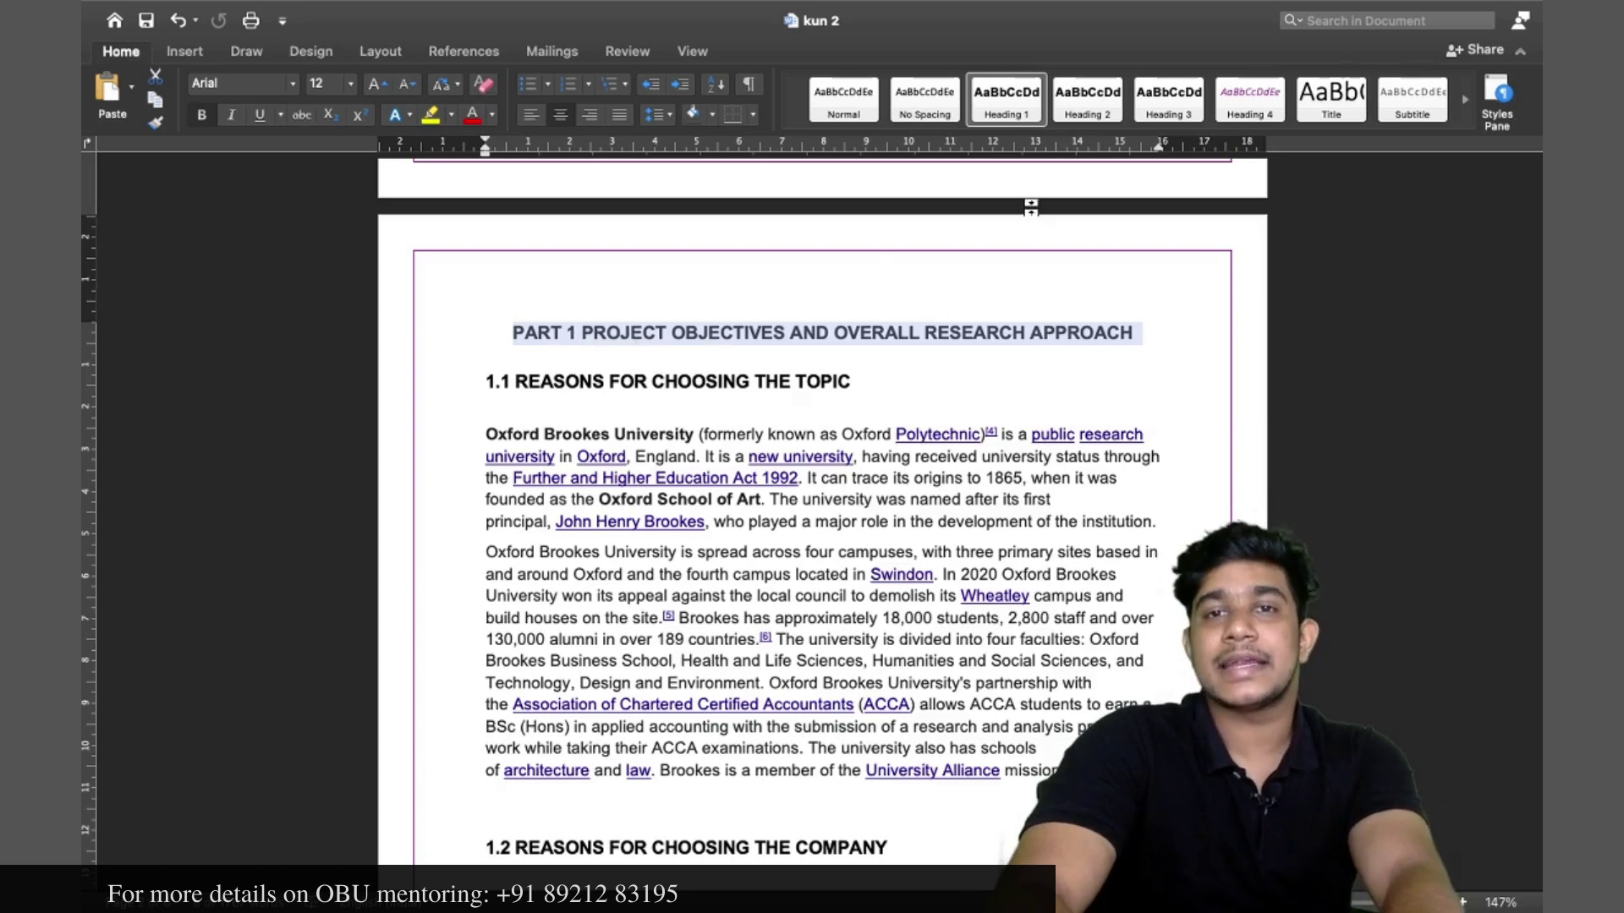
{"action": "right_click", "coordinate": [1013, 99]}
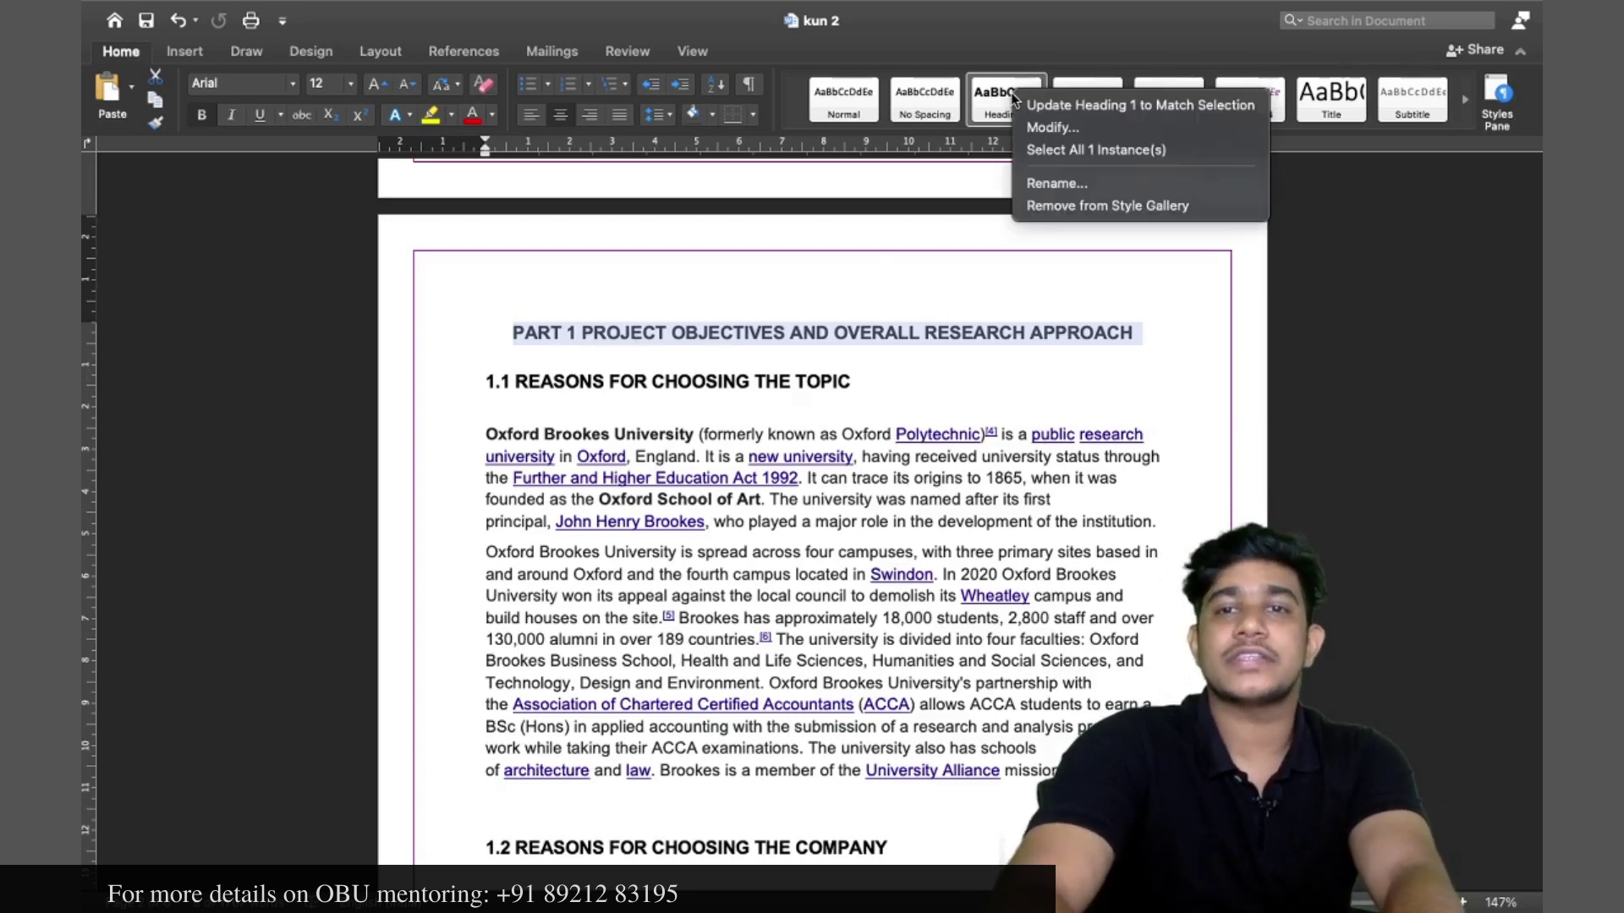
{"action": "left_click", "coordinate": [1053, 130]}
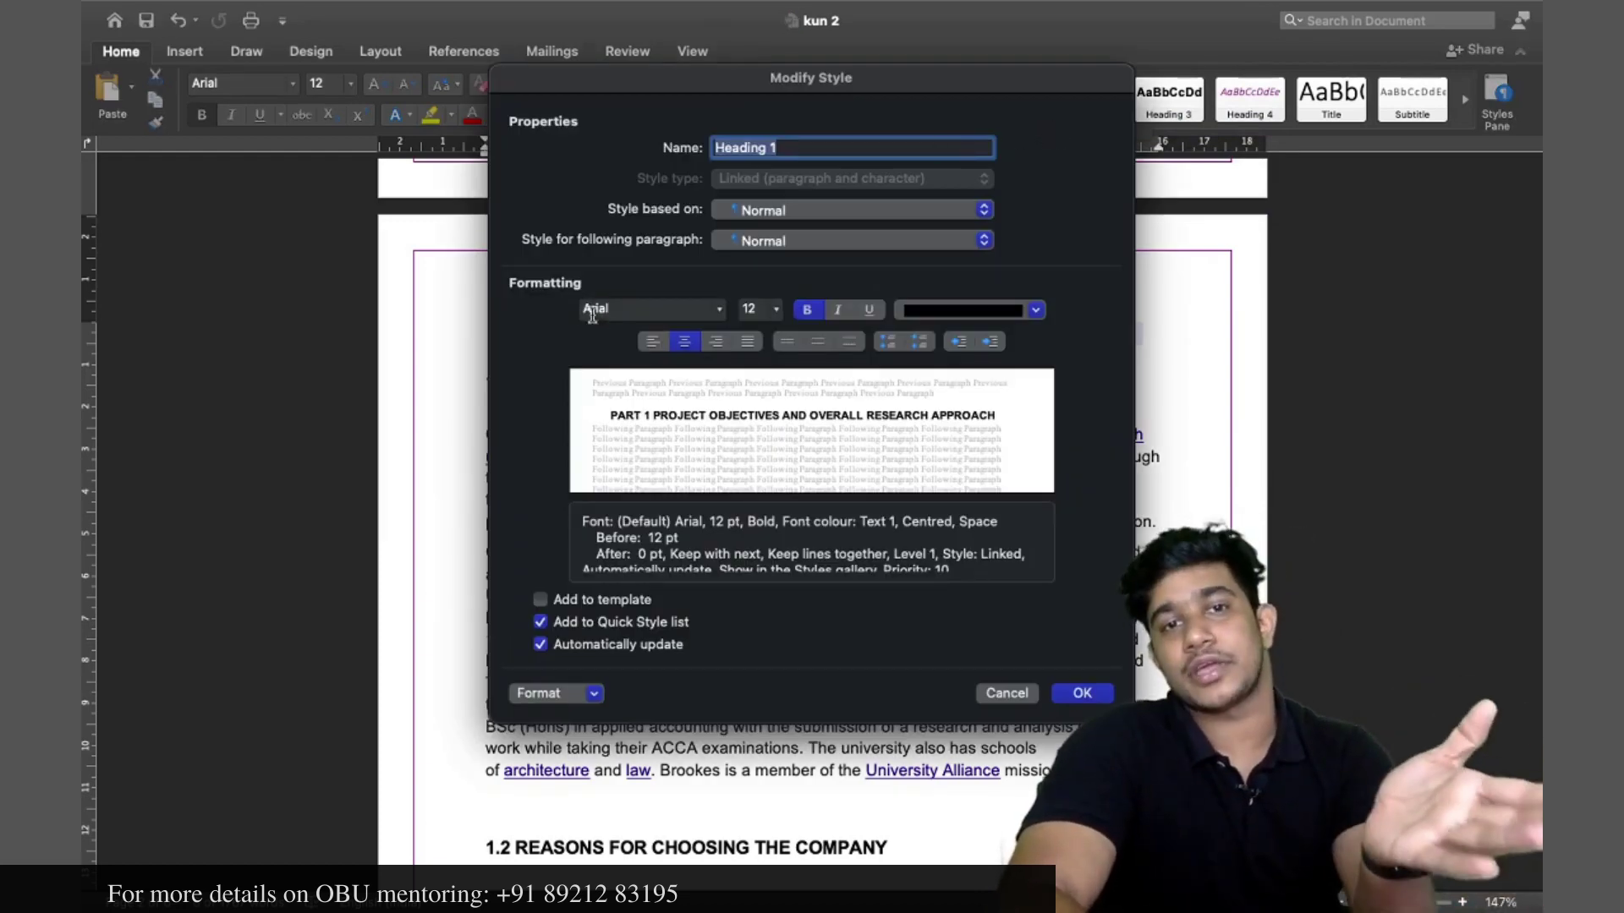
{"action": "left_click", "coordinate": [775, 310]}
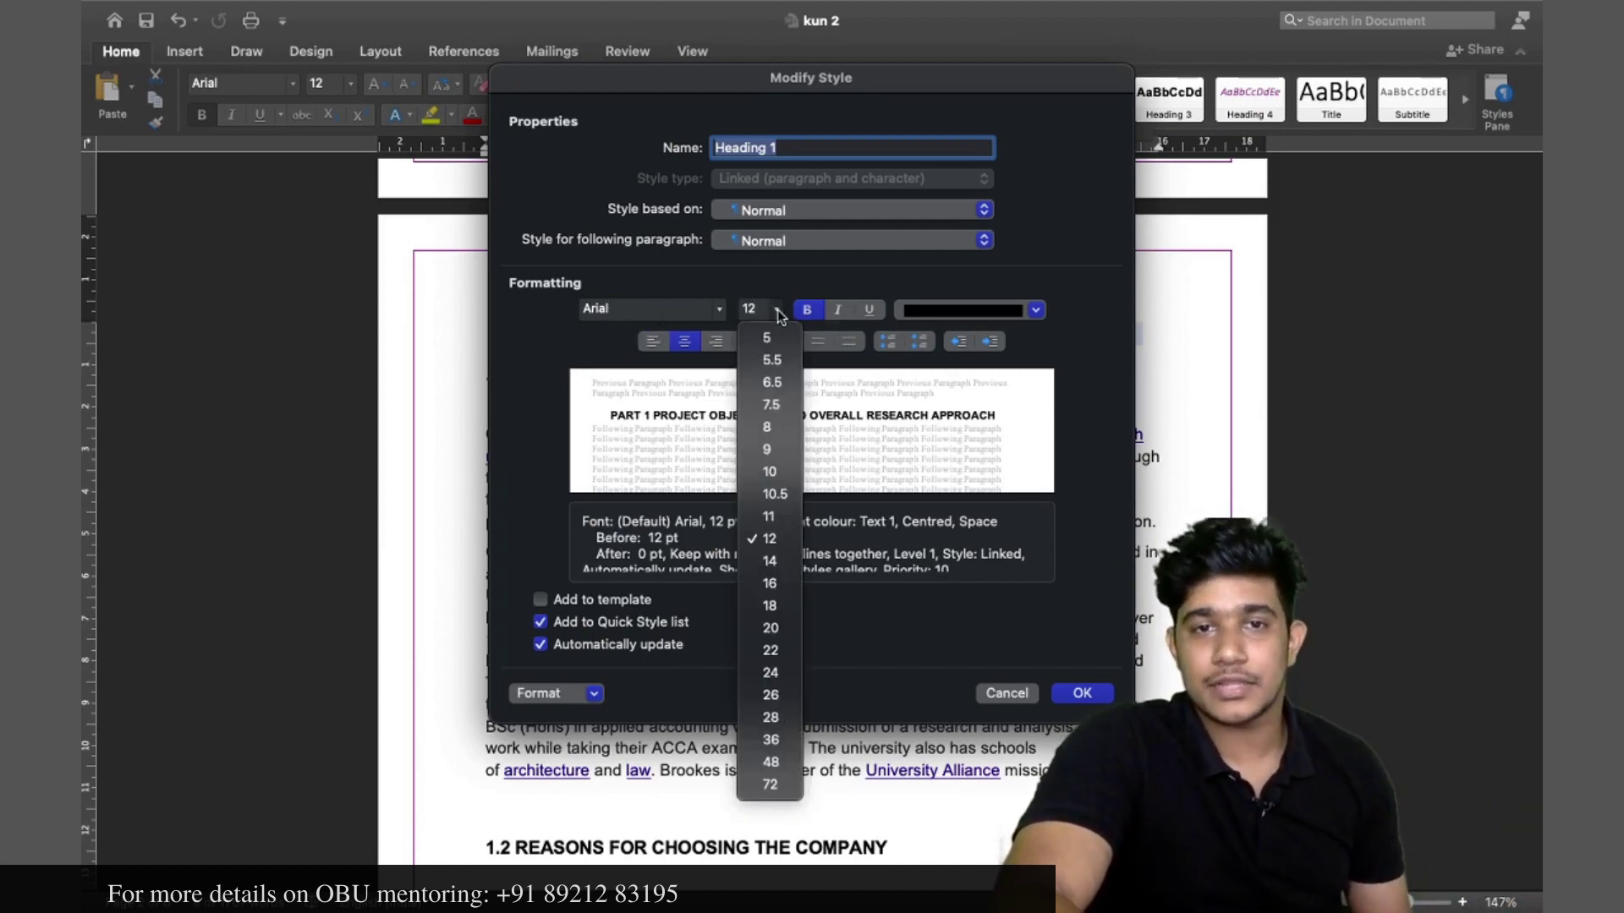
{"action": "left_click", "coordinate": [770, 561]}
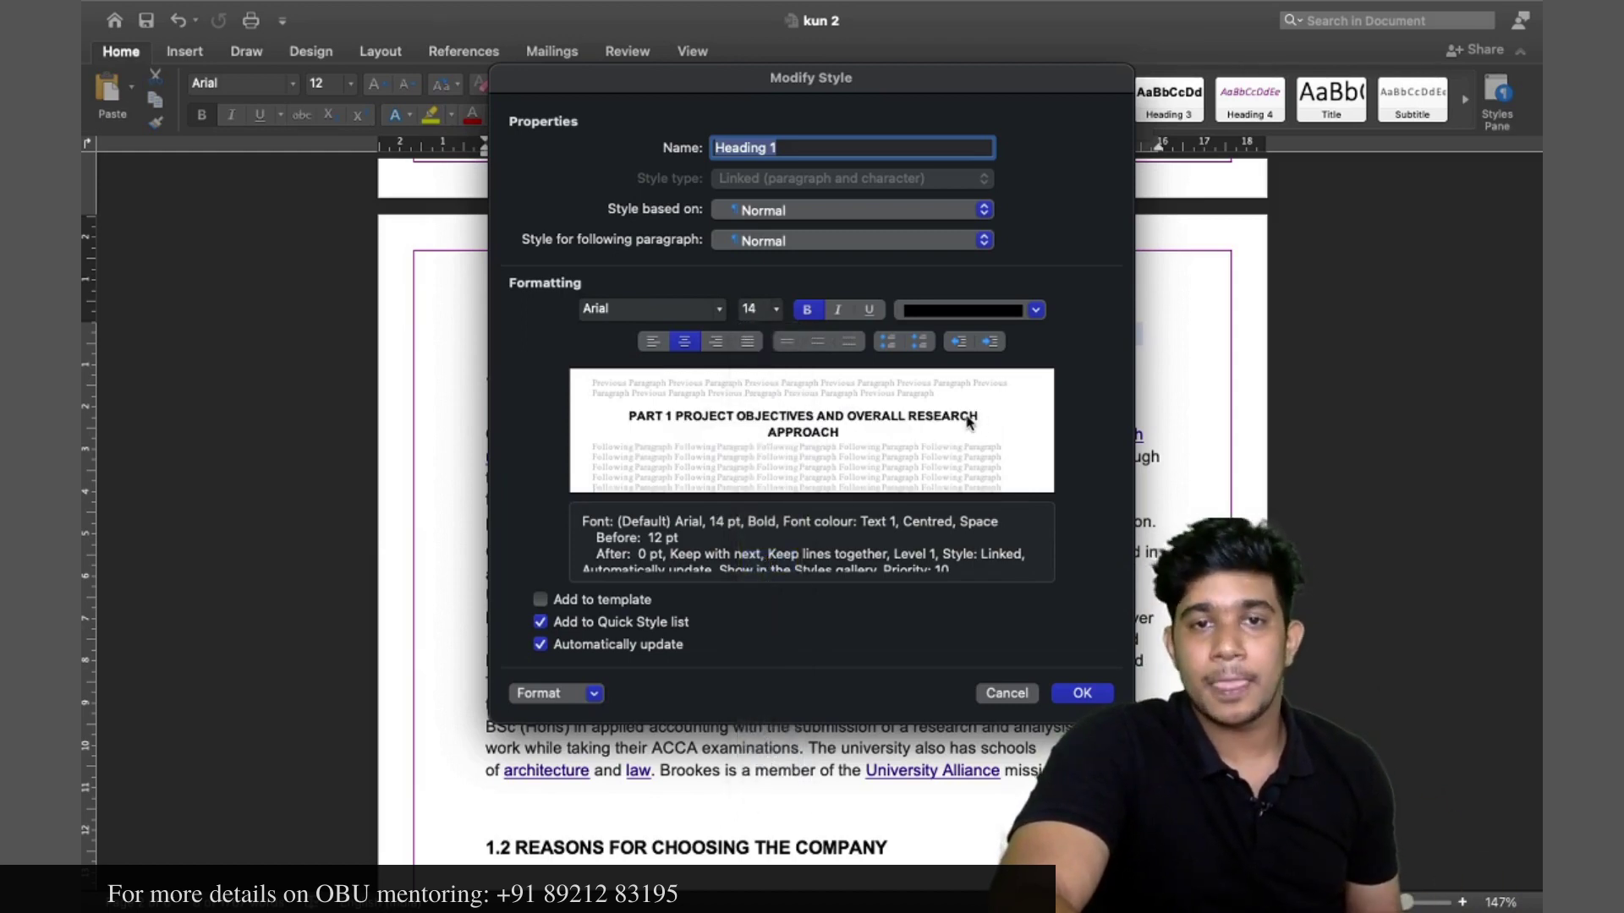
{"action": "left_click", "coordinate": [1095, 699]}
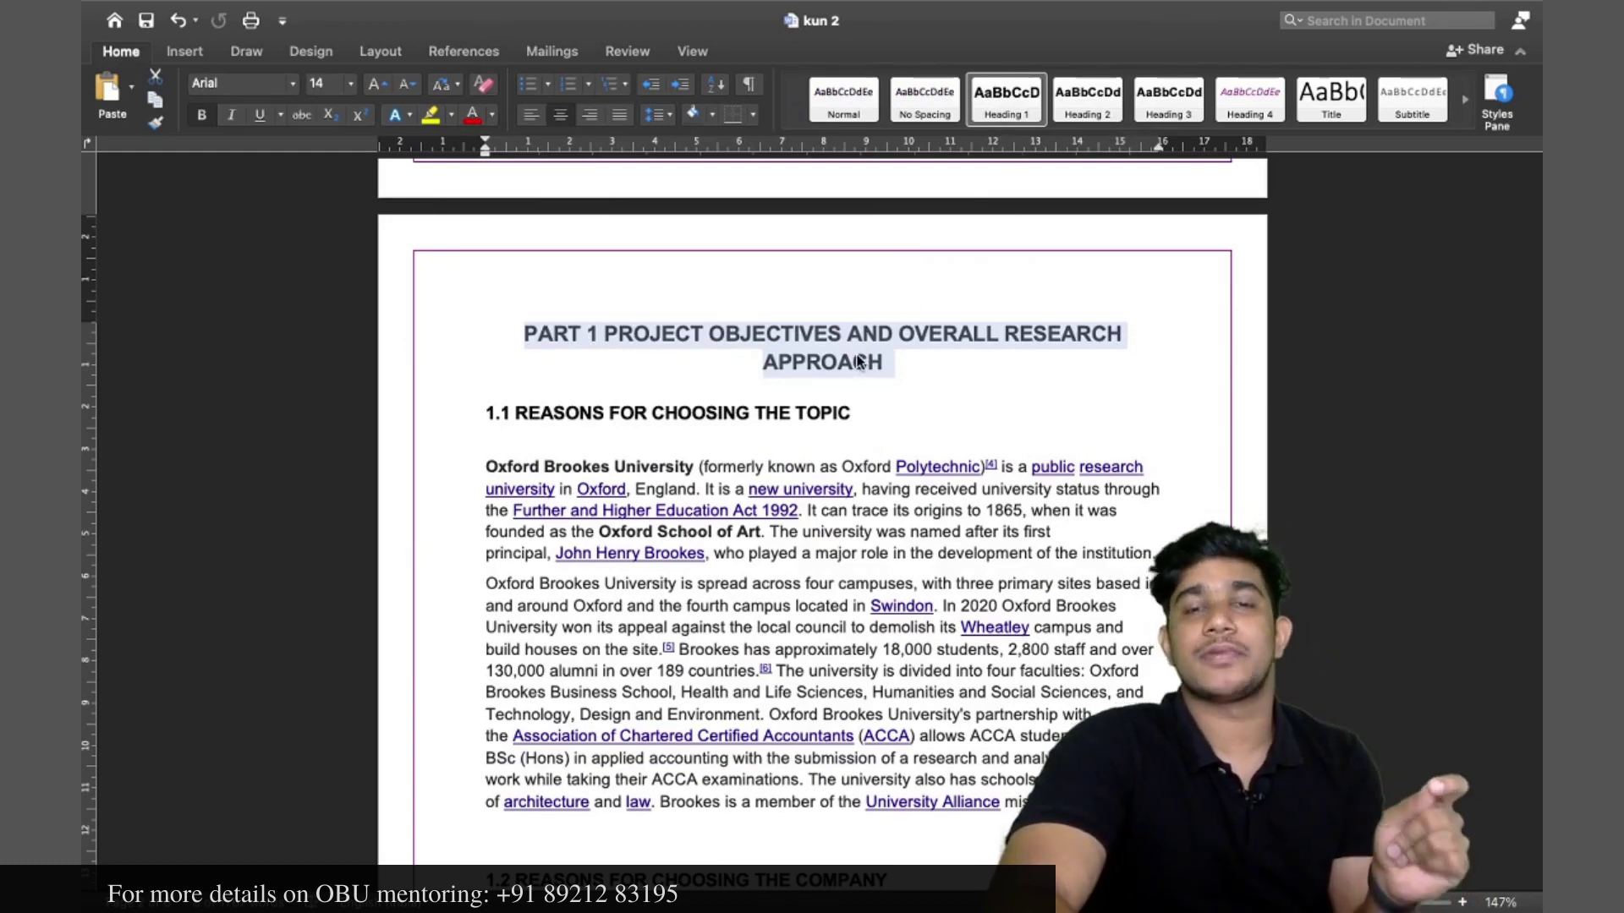
- Apply the Heading 2 style to "1.1 REASONS FOR CHOOSING THE TOPIC", then review and accept the style's formatting settings
{"action": "left_click", "coordinate": [899, 419]}
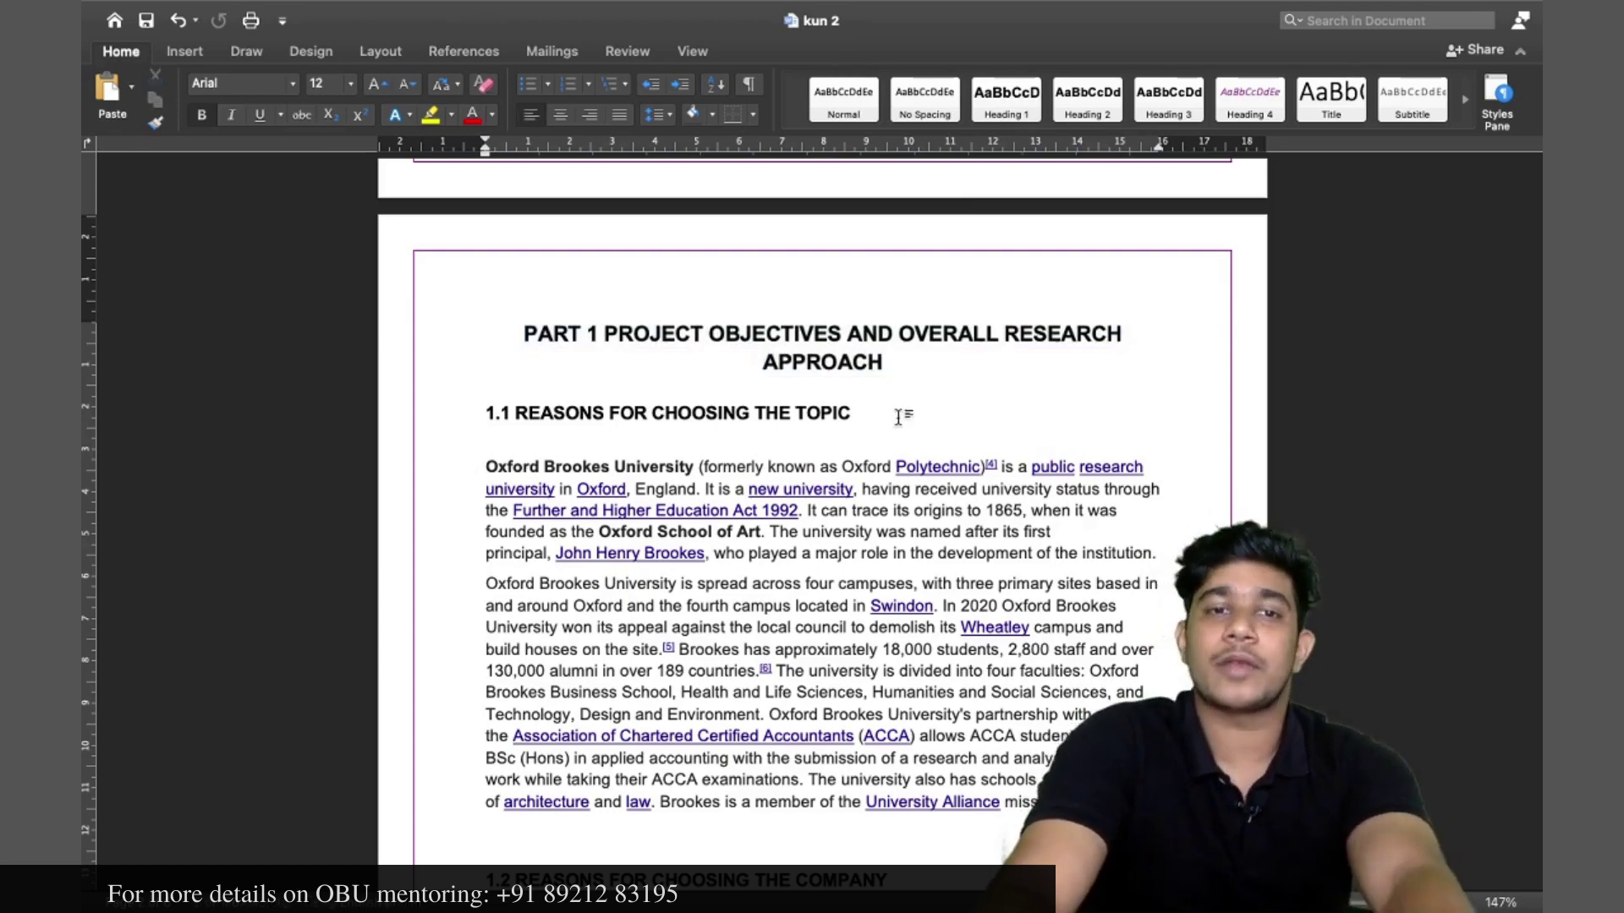
{"action": "triple_click", "coordinate": [899, 416]}
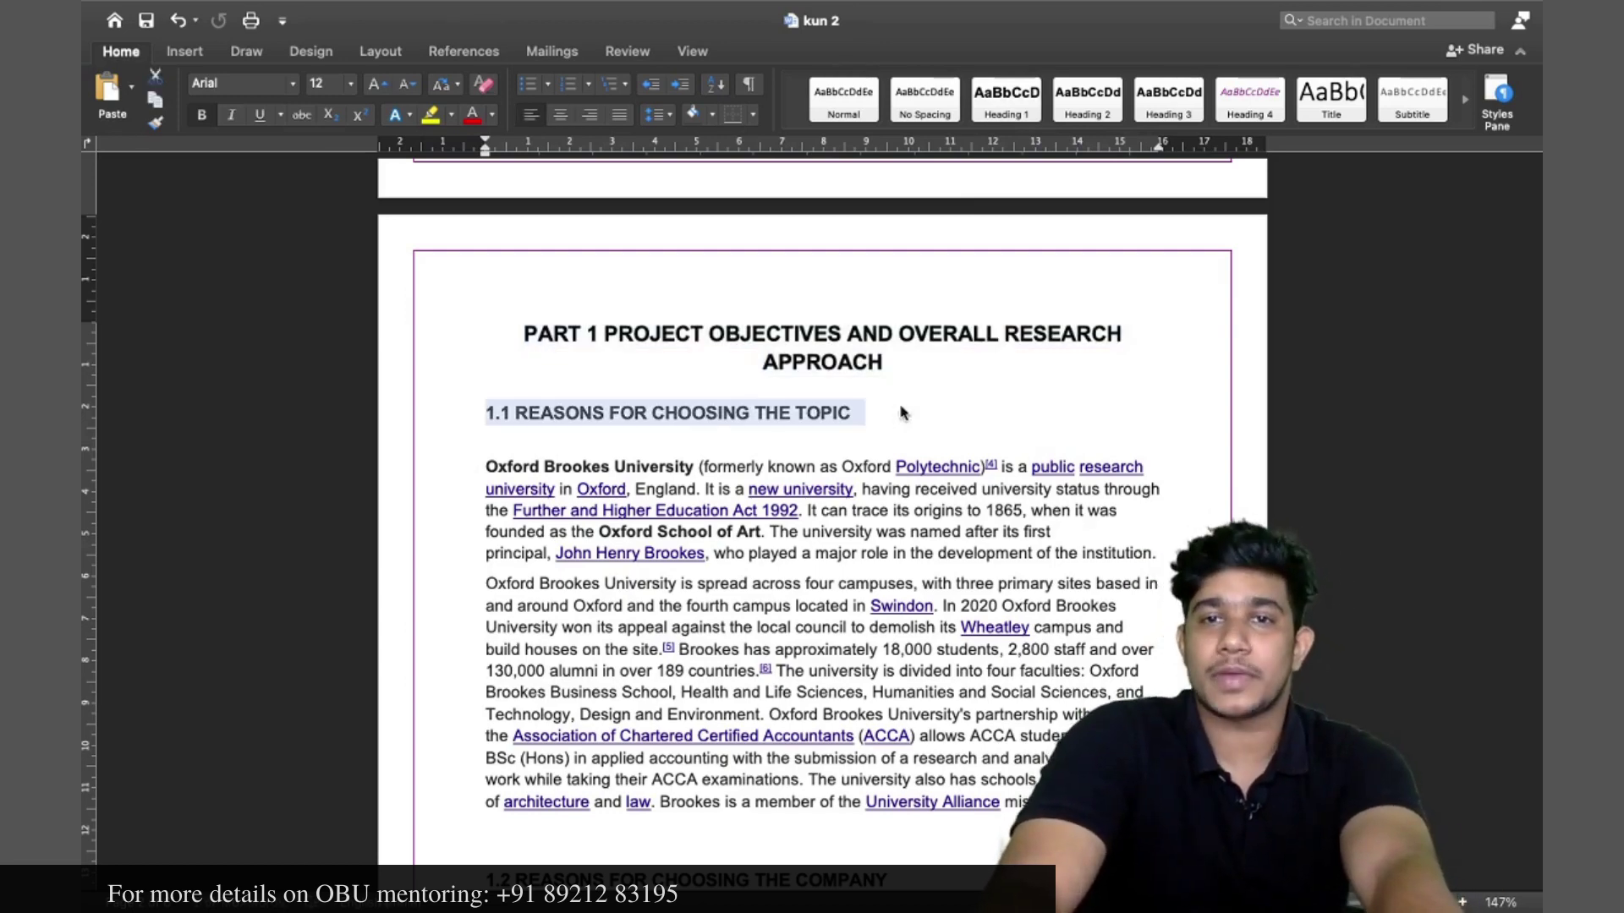
{"action": "left_click", "coordinate": [1083, 113]}
{"action": "right_click", "coordinate": [1083, 113]}
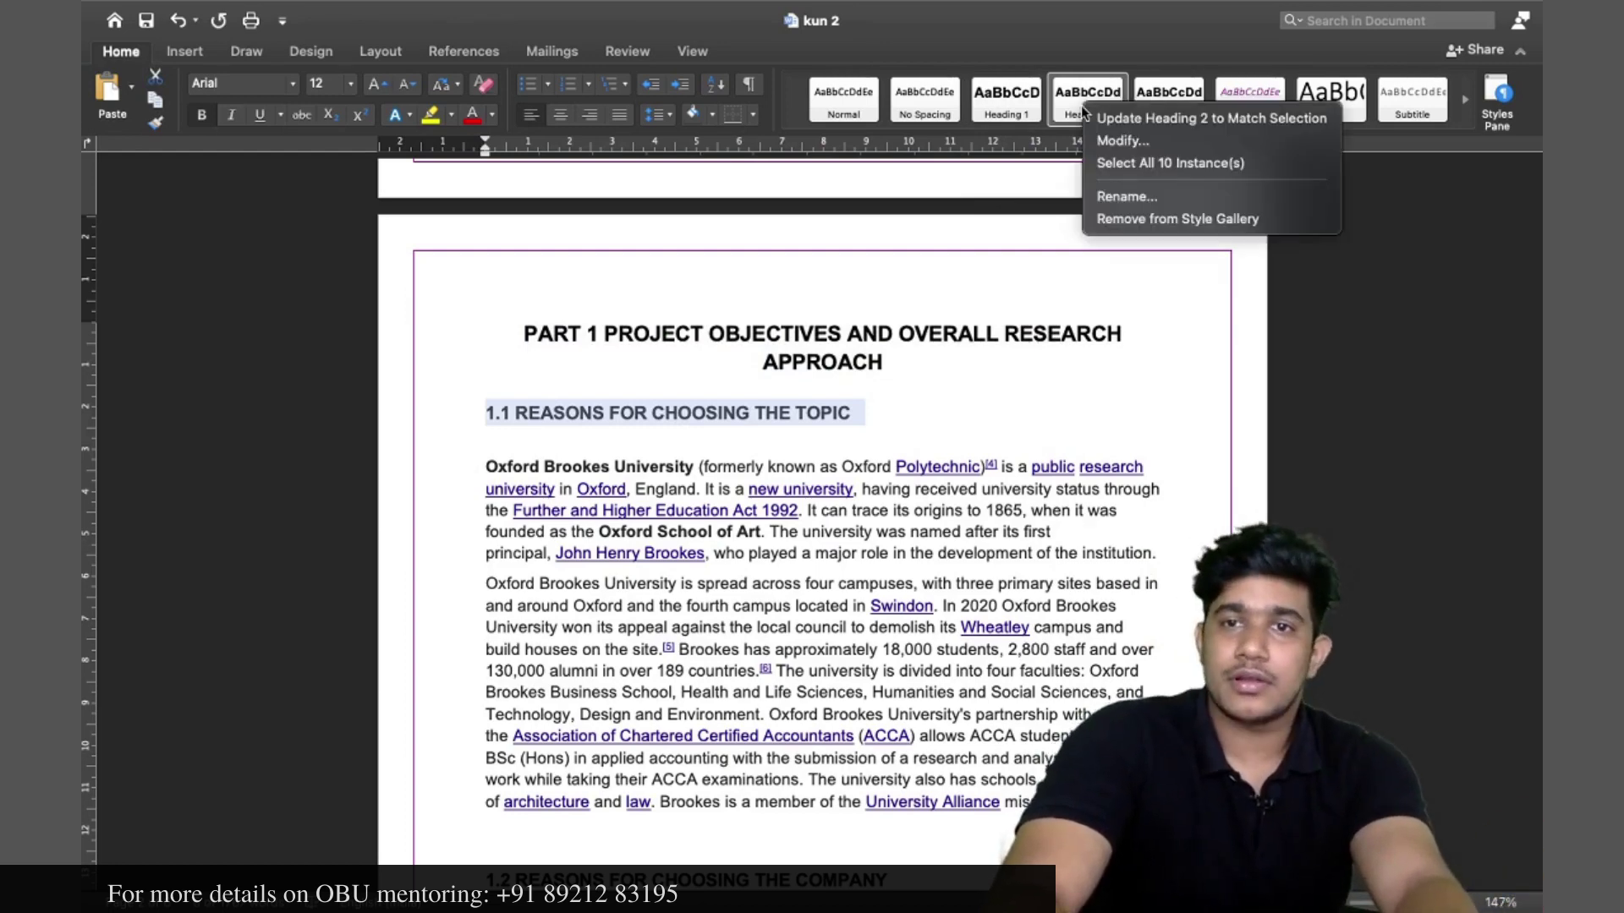
{"action": "left_click", "coordinate": [1118, 141]}
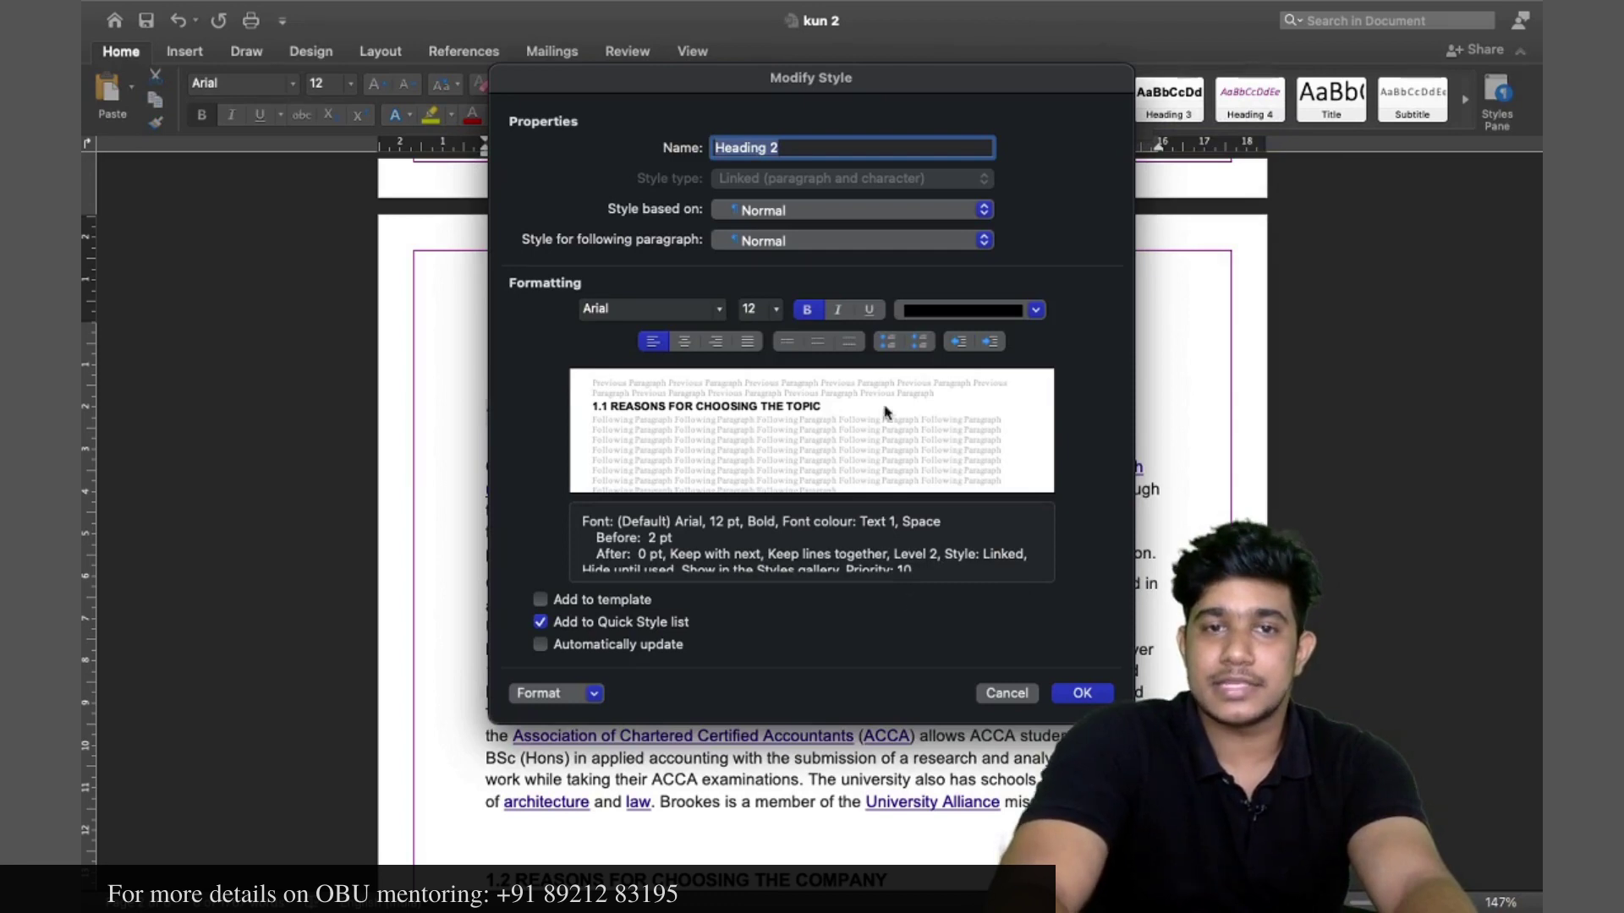
{"action": "left_click", "coordinate": [1081, 694]}
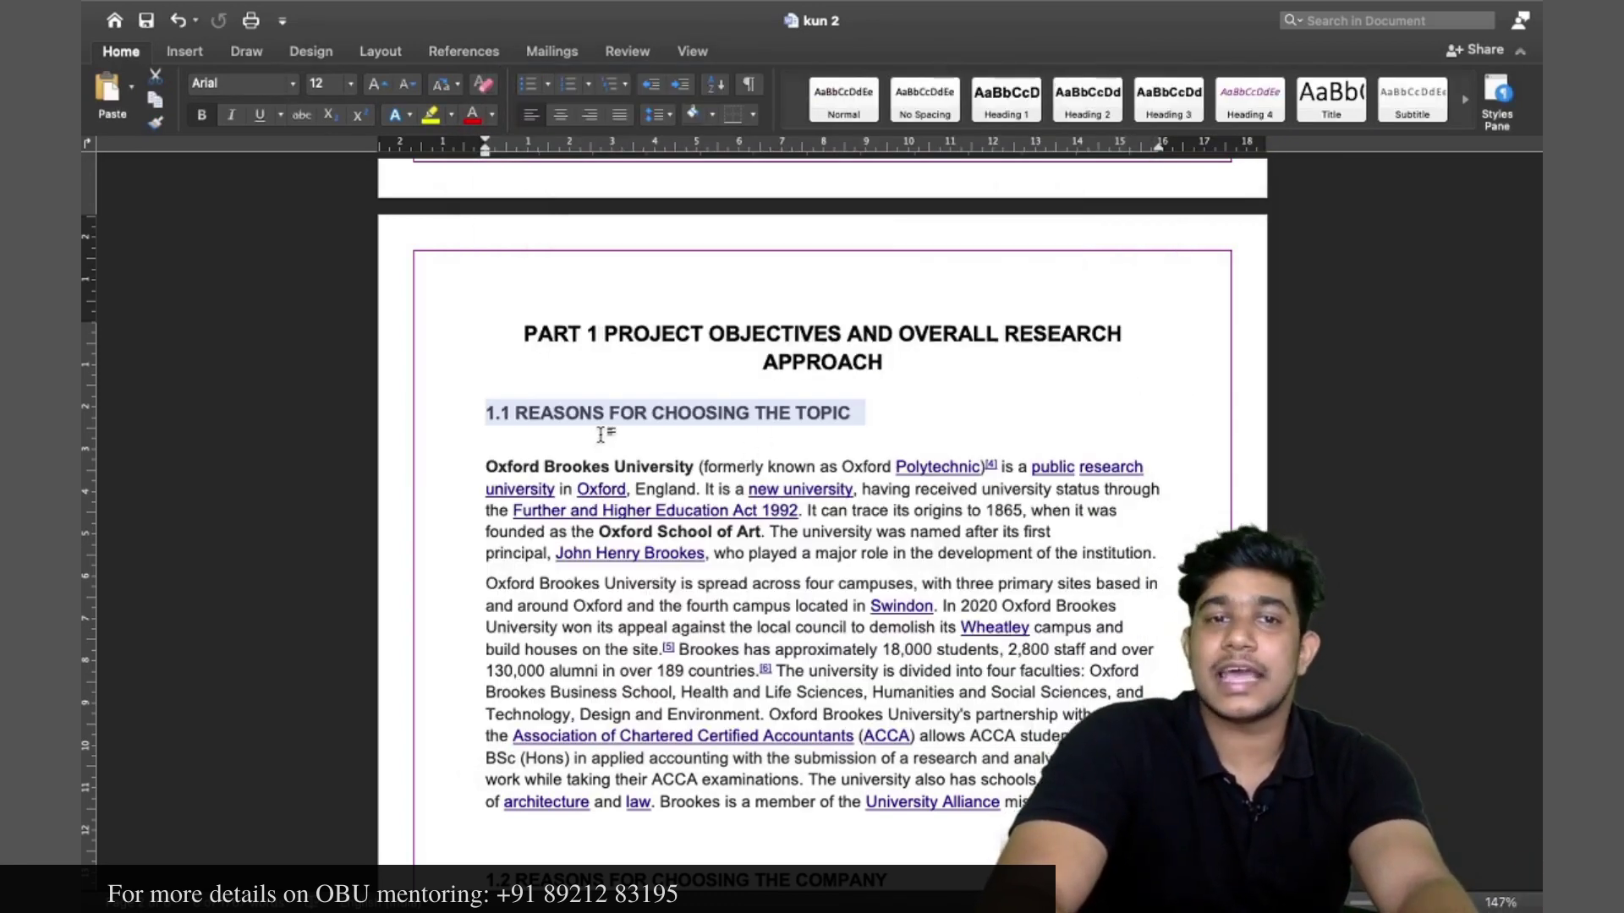
- Apply the Heading 2 style to the 1.2 Reasons for Choosing the Company, 1.3 Company Overview and 1.4 Industry Overview headings
{"action": "scroll", "coordinate": [600, 434], "scroll_direction": "down", "scroll_amount": 5}
{"action": "scroll", "coordinate": [601, 434], "scroll_direction": "down", "scroll_amount": 1}
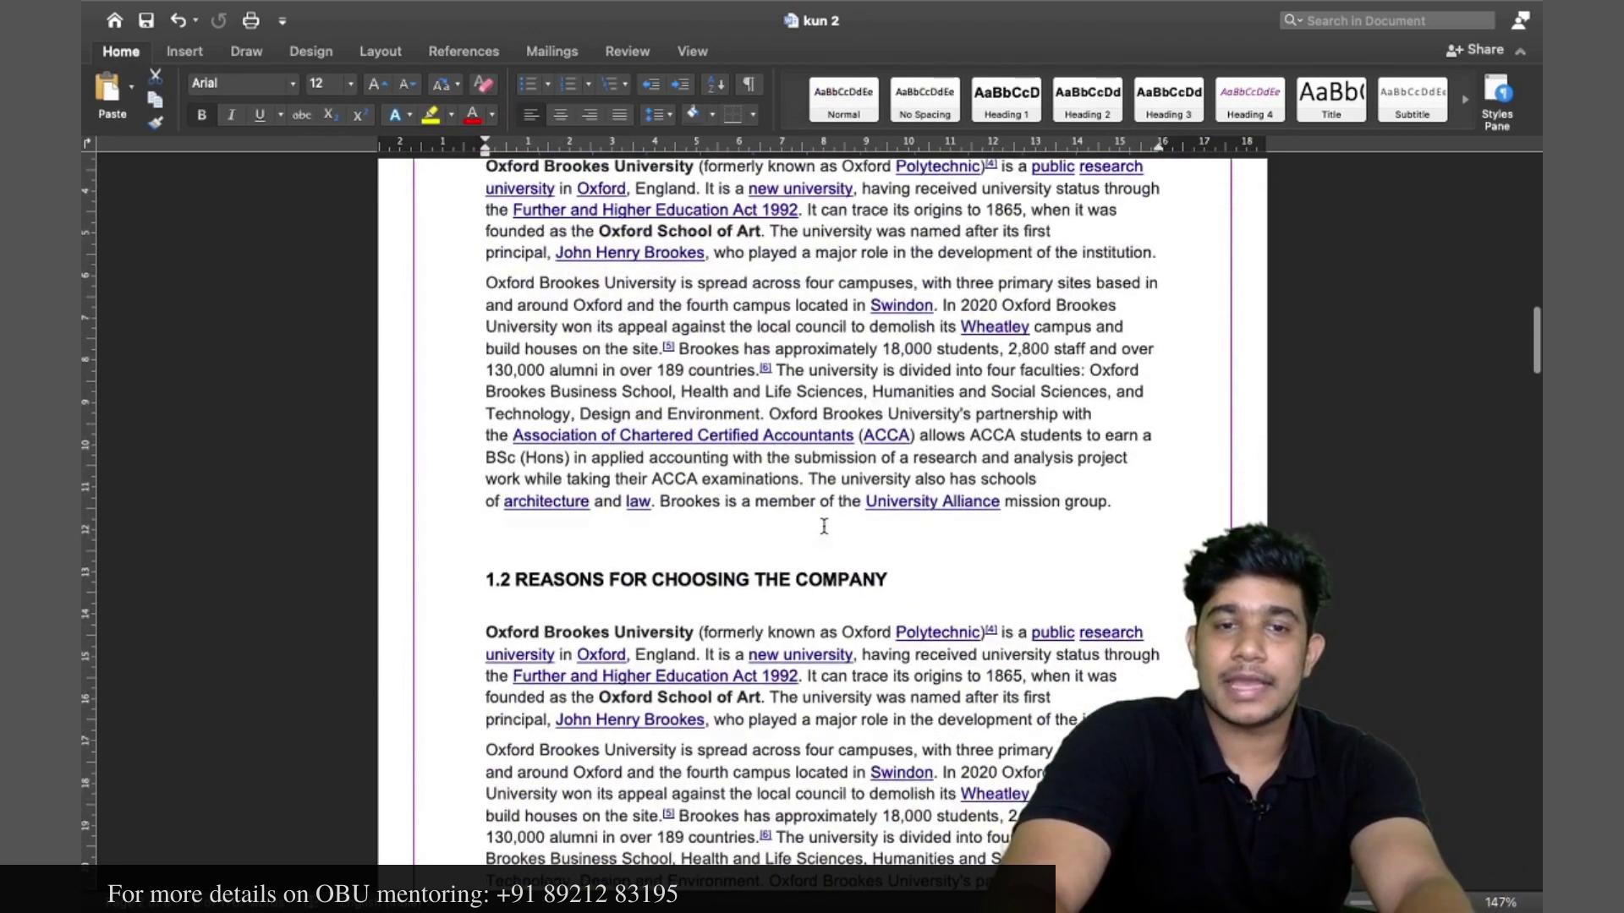
{"action": "left_click_drag", "start_coordinate": [917, 584], "coordinate": [454, 583]}
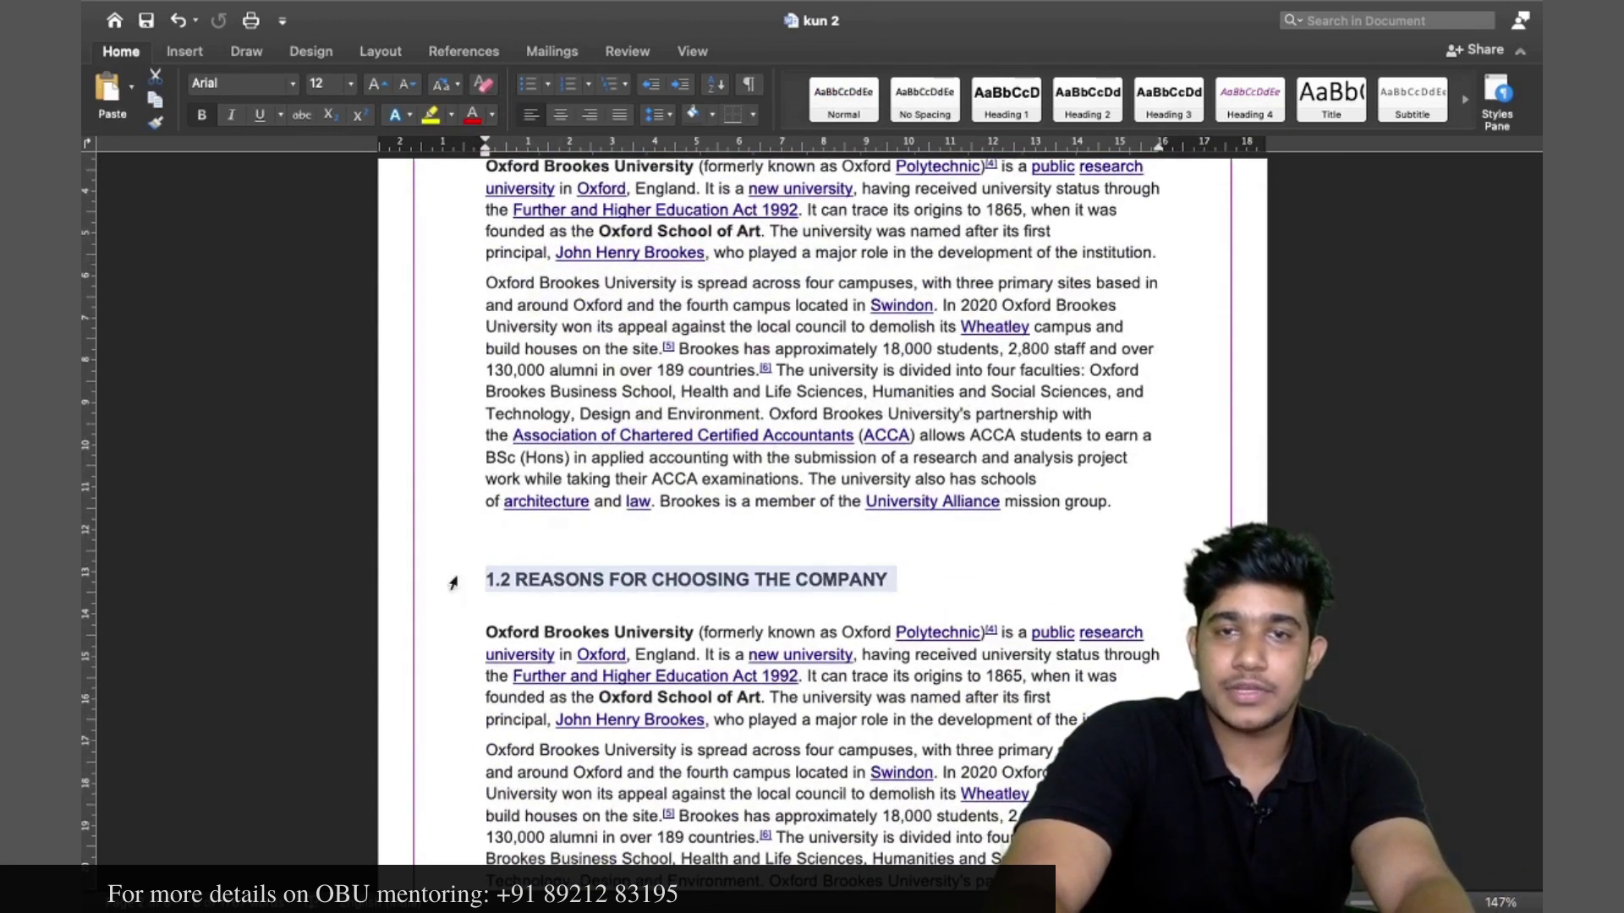
{"action": "left_click", "coordinate": [1067, 114]}
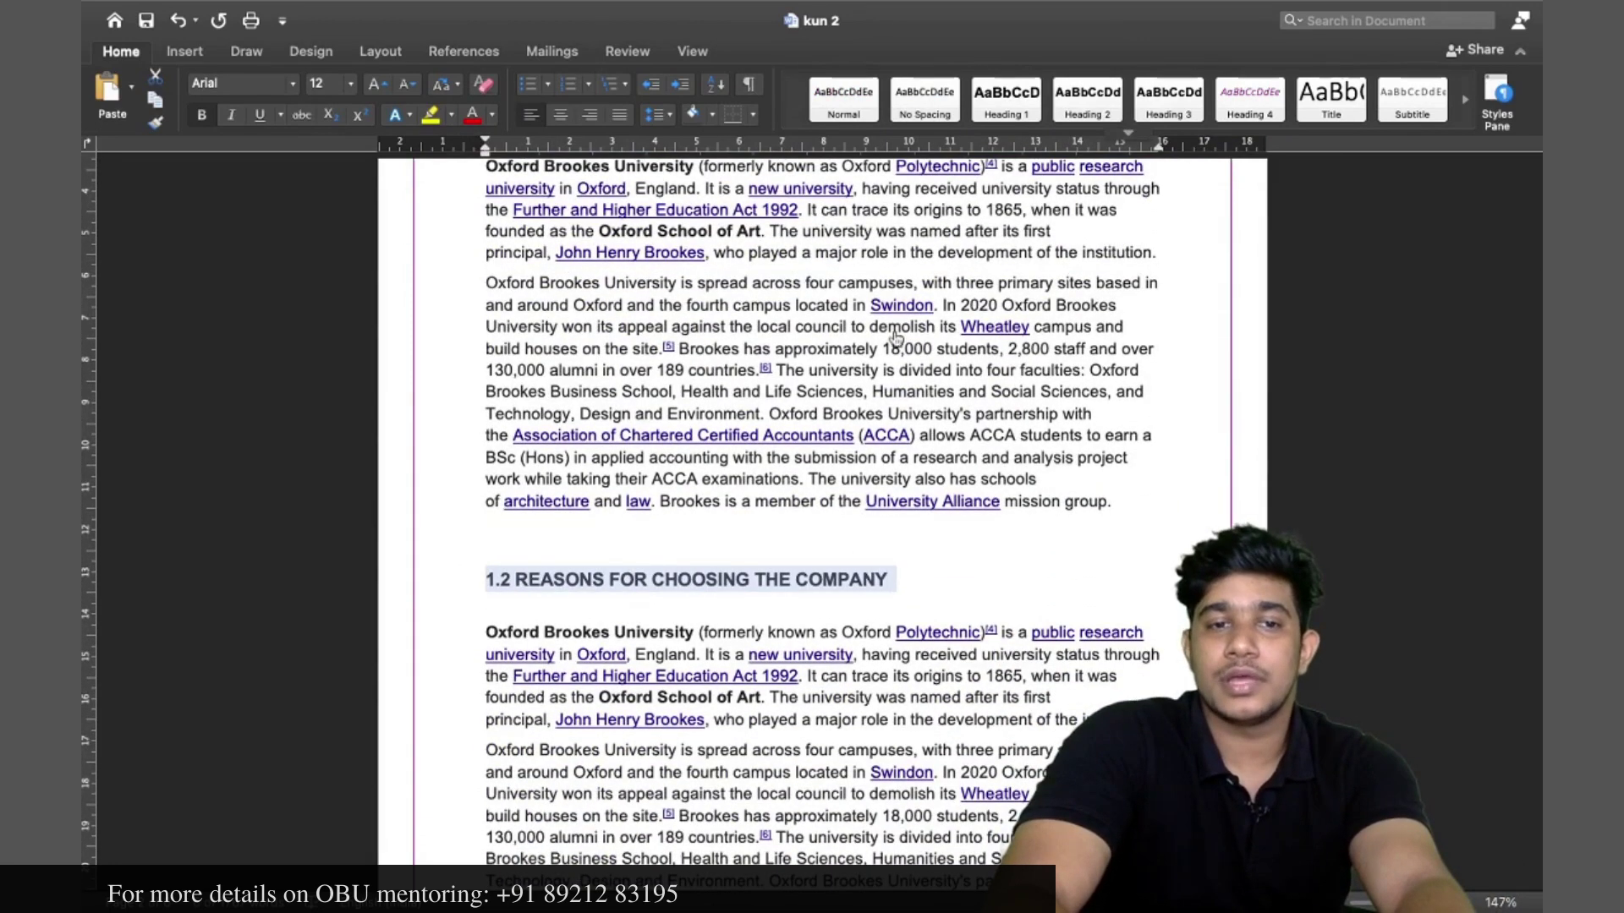
{"action": "scroll", "coordinate": [833, 439], "scroll_direction": "up", "scroll_amount": 5}
{"action": "scroll", "coordinate": [761, 320], "scroll_direction": "down", "scroll_amount": 8}
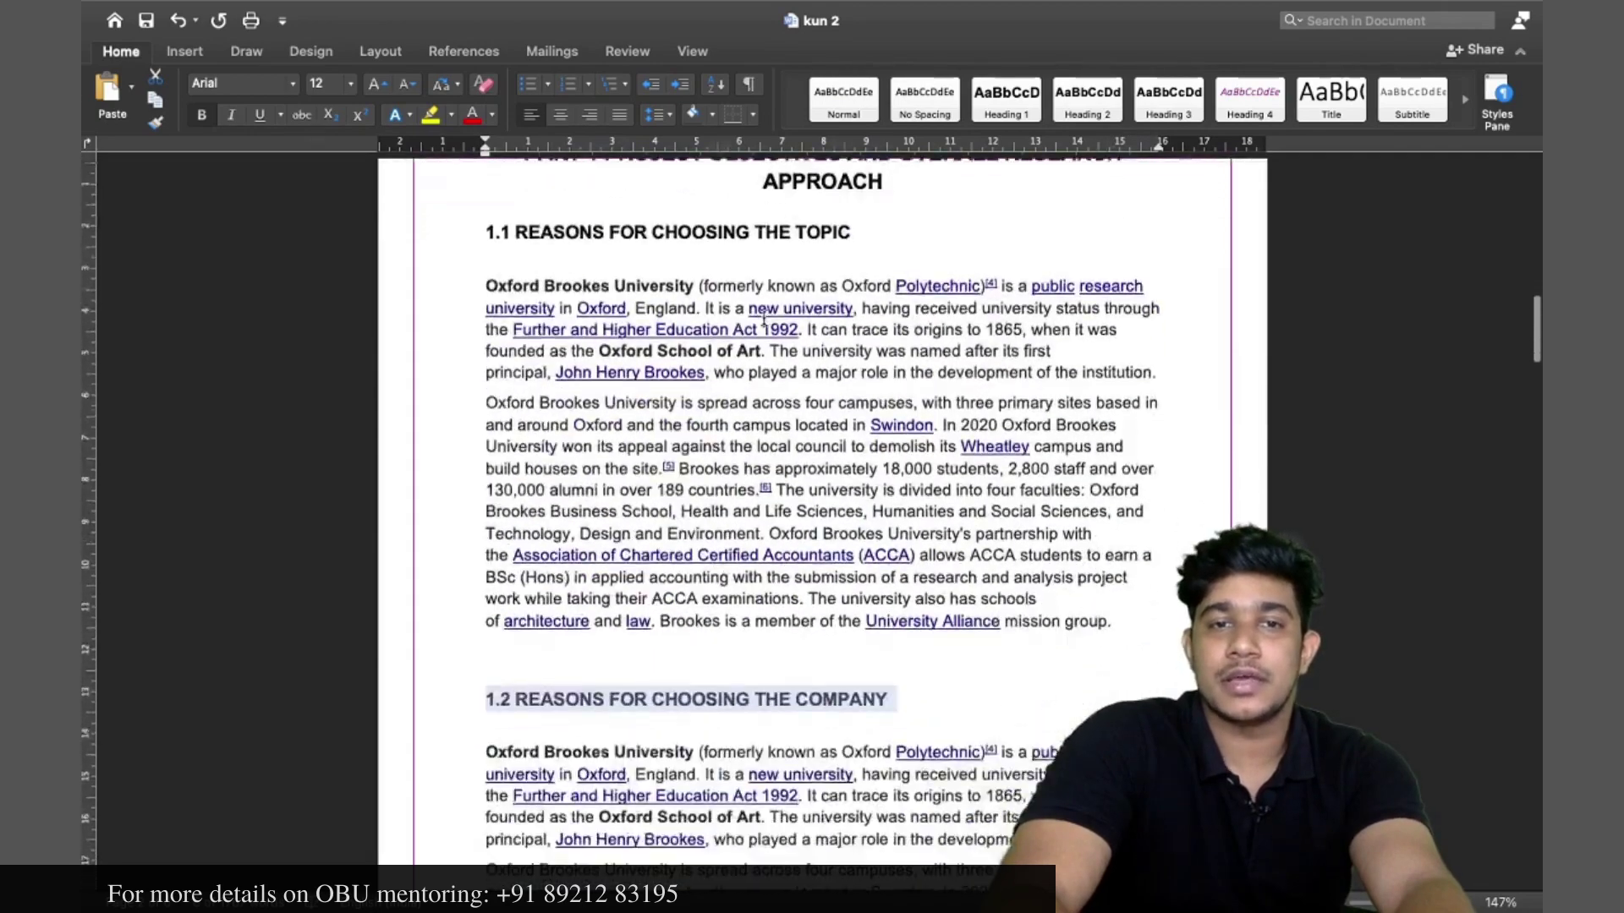
{"action": "scroll", "coordinate": [765, 338], "scroll_direction": "down", "scroll_amount": 8}
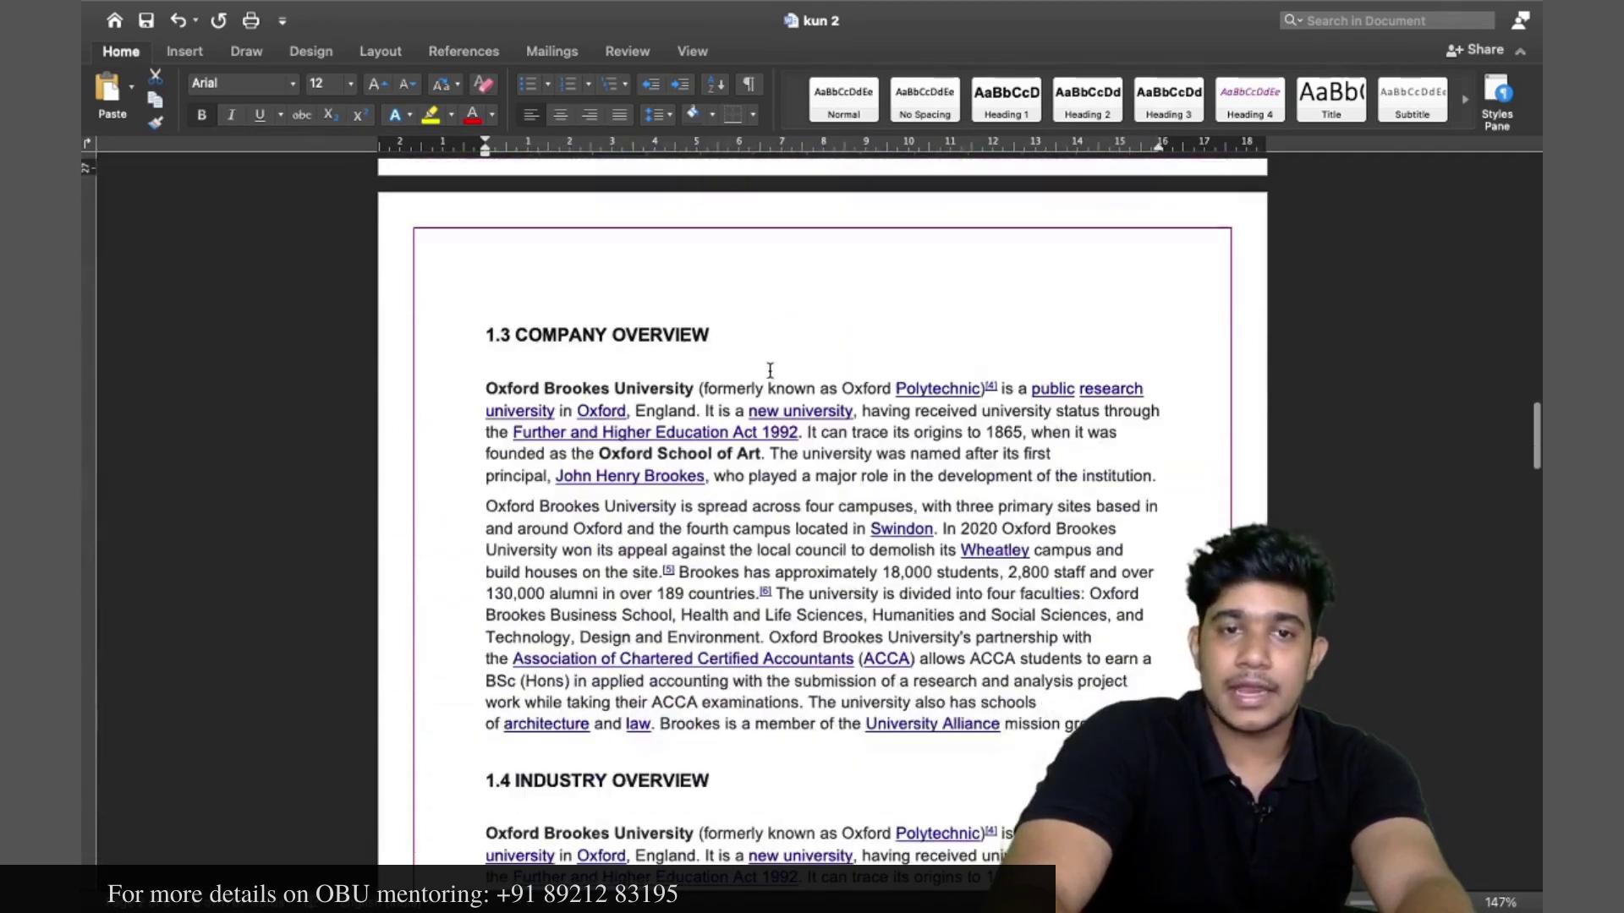
{"action": "left_click_drag", "start_coordinate": [741, 327], "coordinate": [448, 336]}
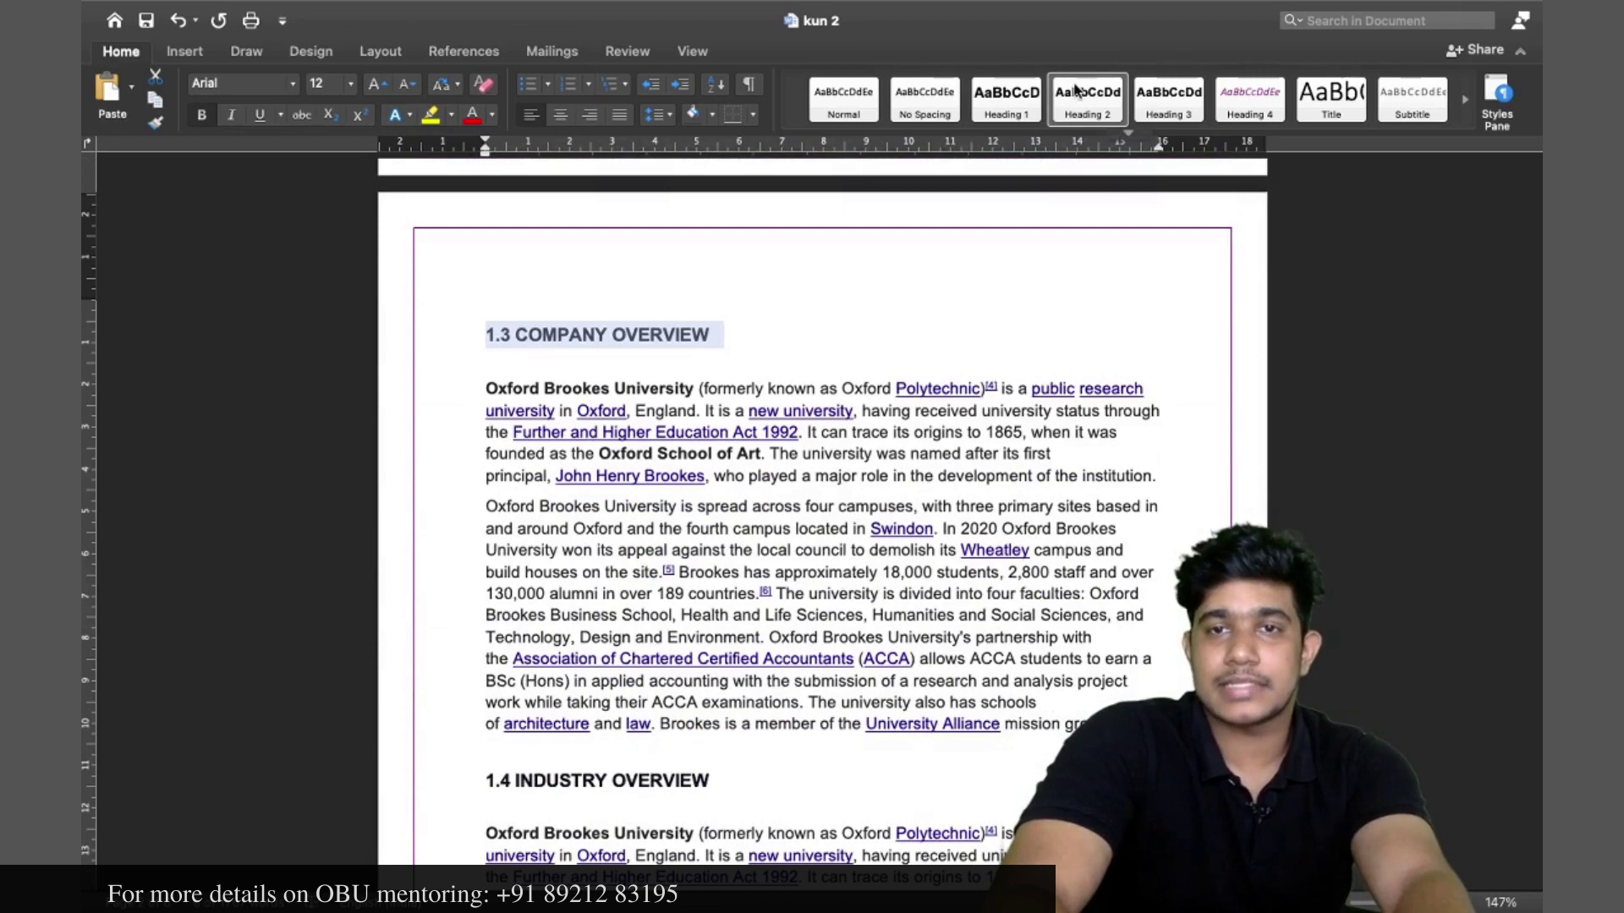
{"action": "scroll", "coordinate": [832, 383], "scroll_direction": "down", "scroll_amount": 6}
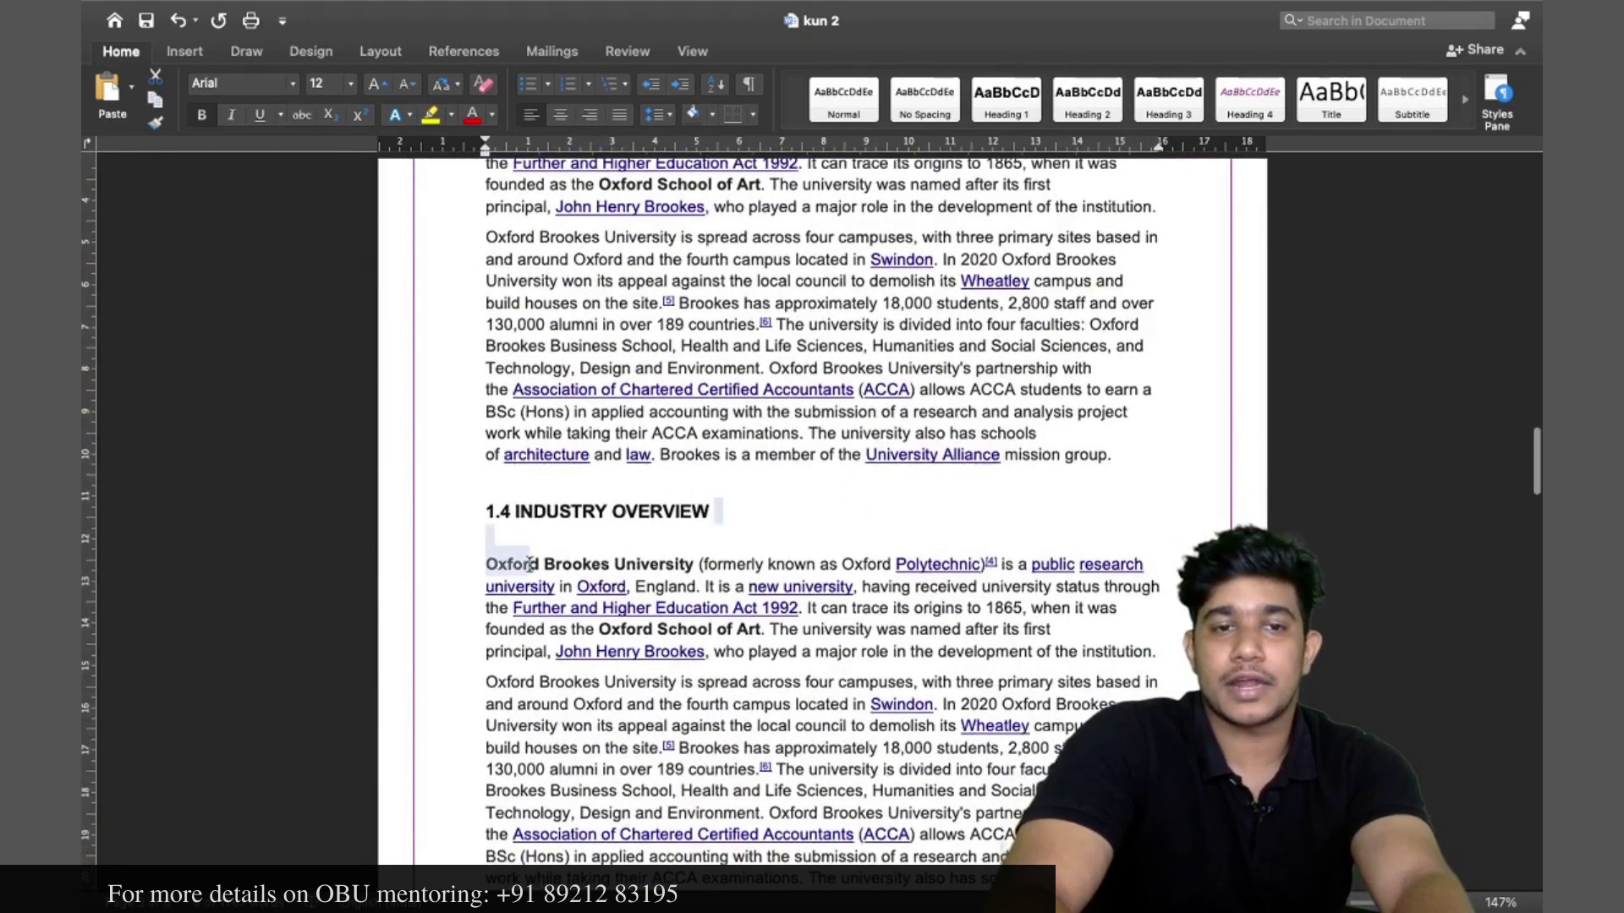
{"action": "left_click_drag", "start_coordinate": [717, 511], "coordinate": [473, 522]}
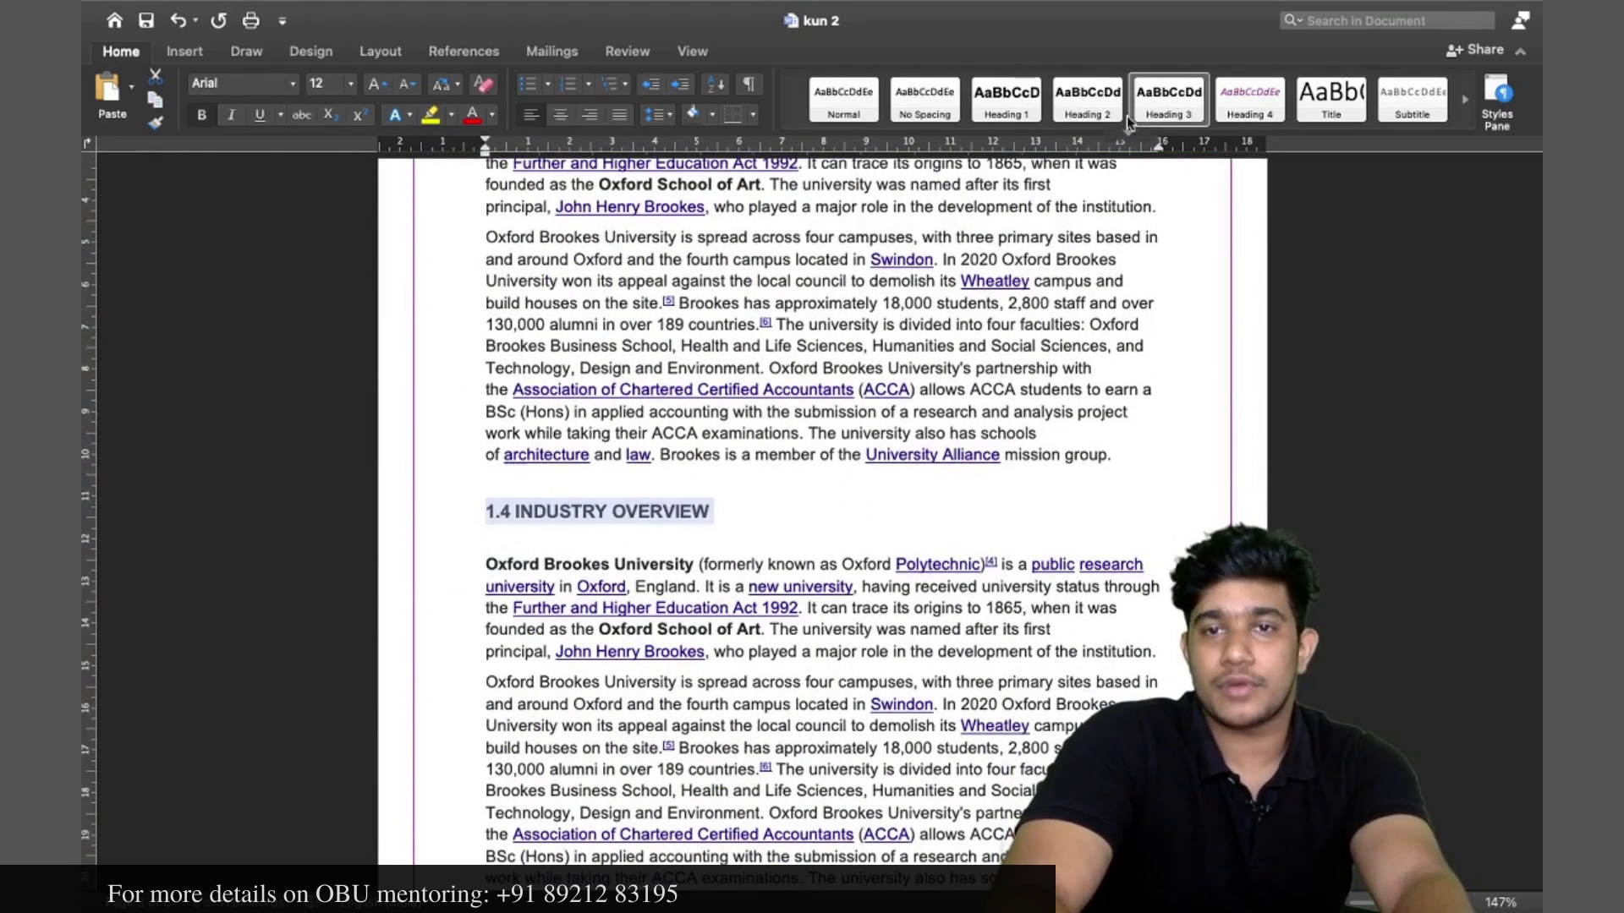
- Apply the Heading 1 style to the Part 2 title and Heading 2 to "2.1 INFORMATION GATHERING"
{"action": "scroll", "coordinate": [806, 558], "scroll_direction": "down", "scroll_amount": 15}
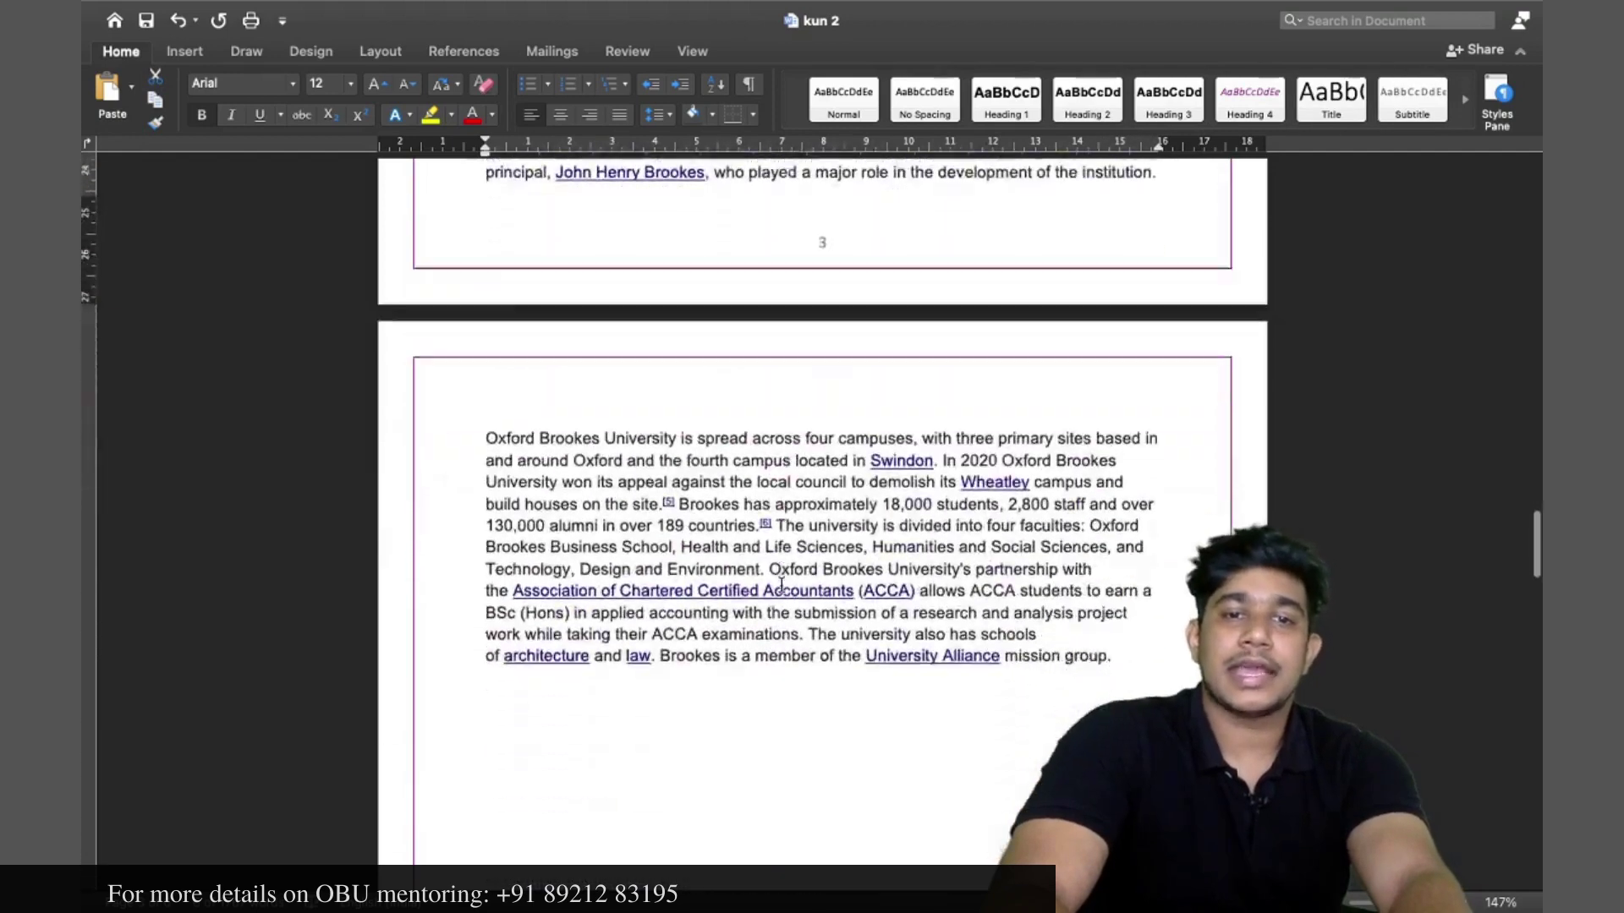
{"action": "scroll", "coordinate": [781, 590], "scroll_direction": "down", "scroll_amount": 5}
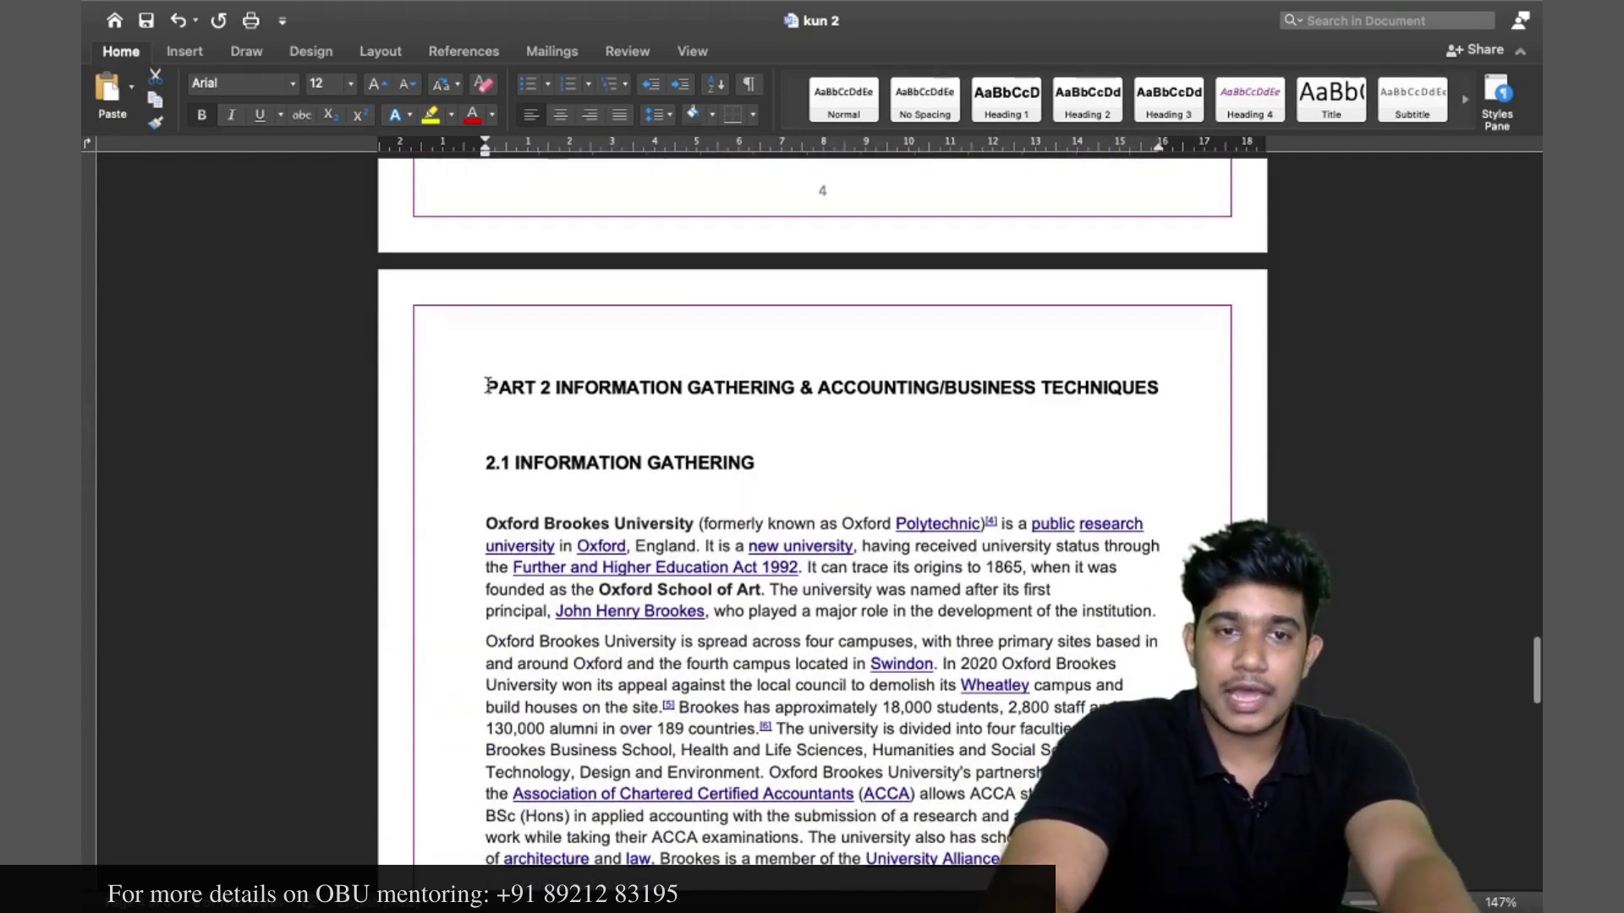
{"action": "left_click_drag", "start_coordinate": [490, 387], "coordinate": [1153, 383]}
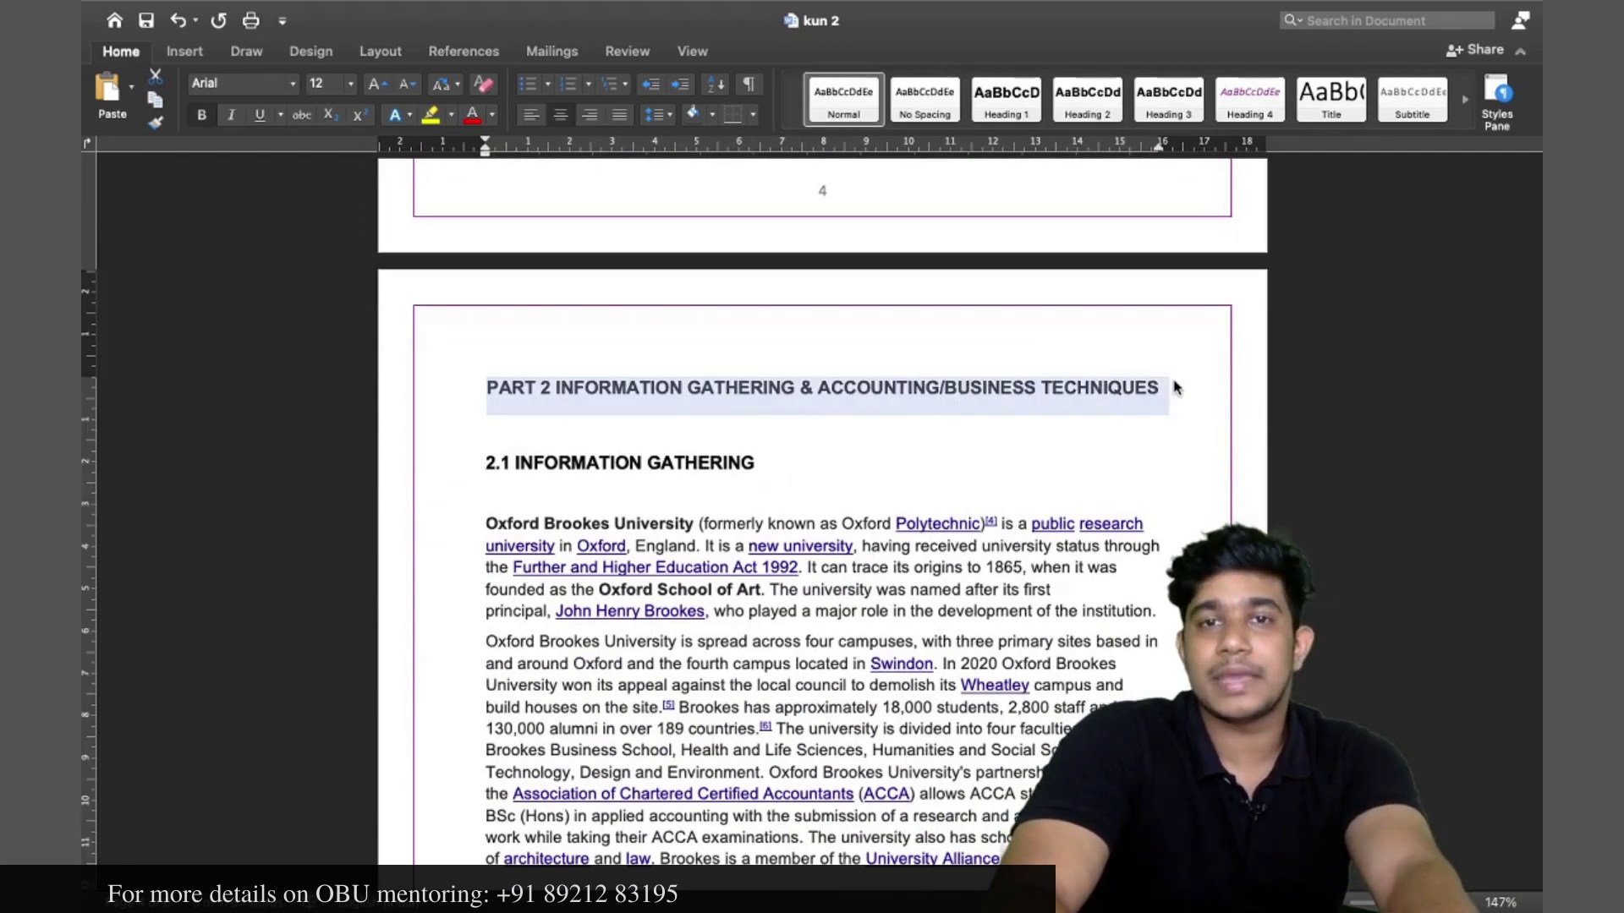
{"action": "left_click", "coordinate": [1006, 115]}
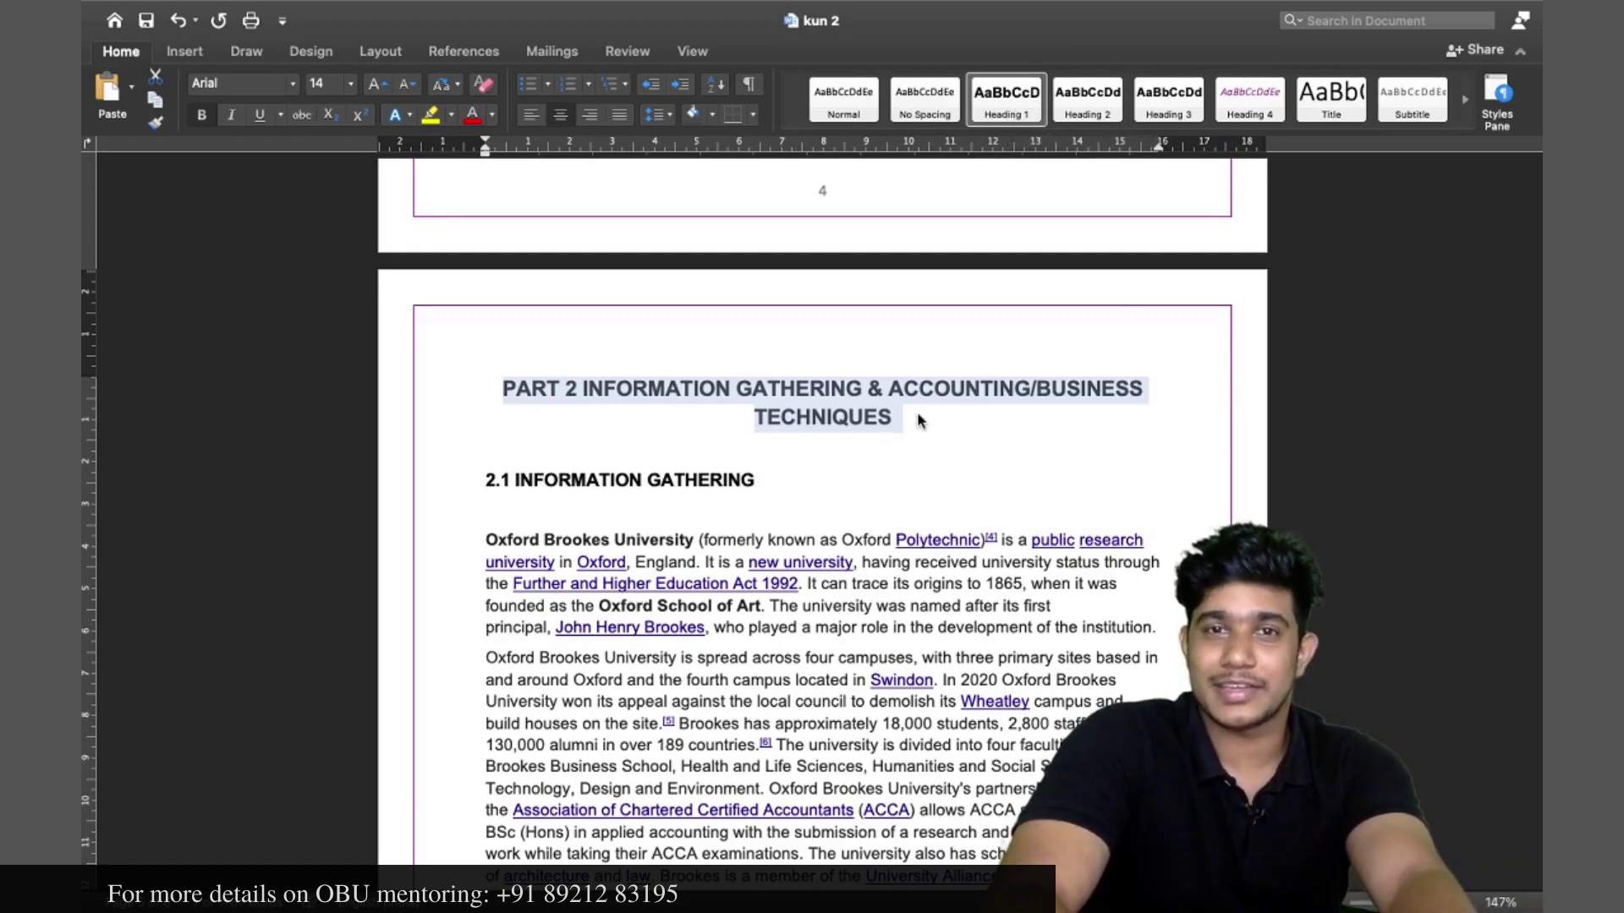
{"action": "left_click_drag", "start_coordinate": [755, 480], "coordinate": [482, 480]}
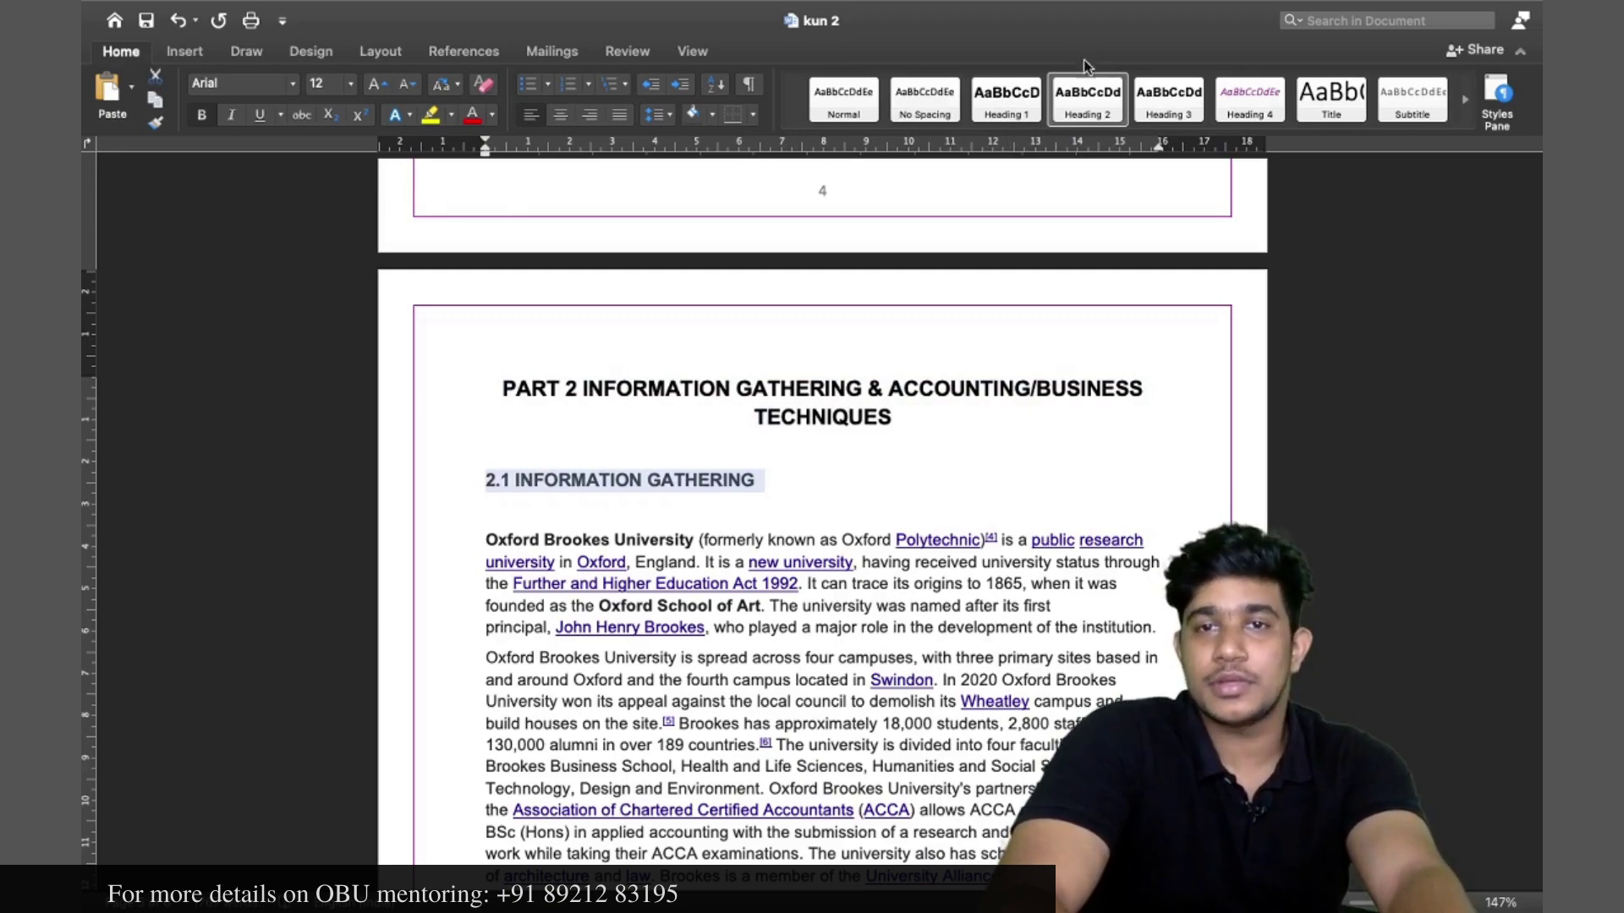
- Apply the Heading 3 style to the "2.1.1 SOURCES OF INFORMATION" subheading
{"action": "scroll", "coordinate": [839, 482], "scroll_direction": "down", "scroll_amount": 5}
{"action": "left_click", "coordinate": [822, 493]}
{"action": "left_click_drag", "start_coordinate": [822, 492], "coordinate": [472, 506]}
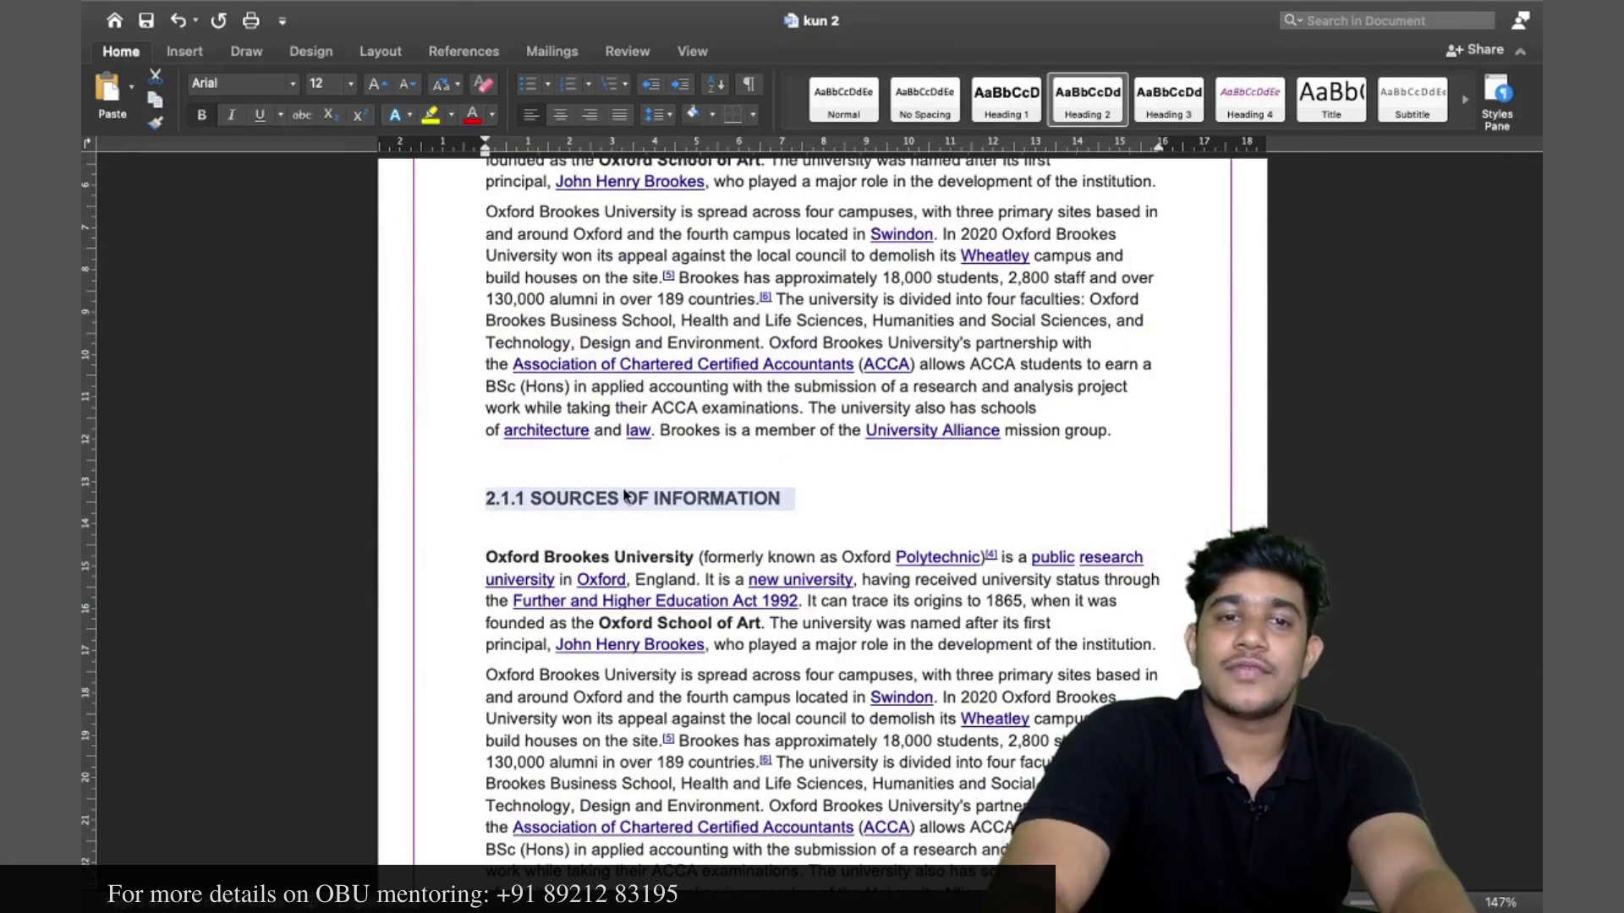
{"action": "scroll", "coordinate": [634, 500], "scroll_direction": "up", "scroll_amount": 2}
{"action": "scroll", "coordinate": [634, 500], "scroll_direction": "up", "scroll_amount": 1}
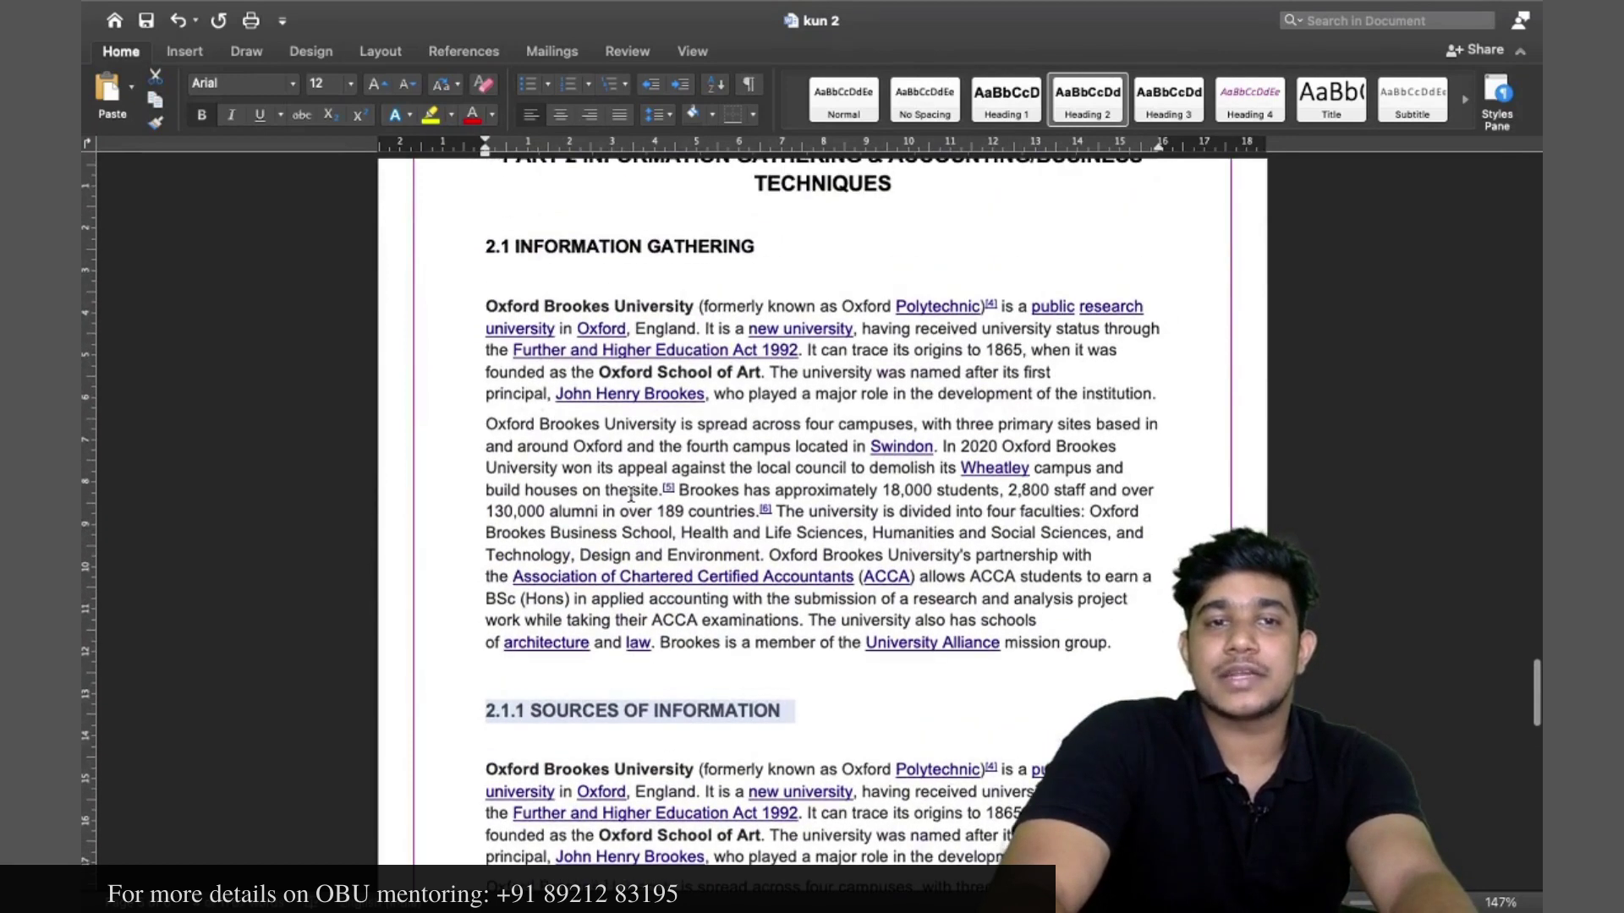
{"action": "scroll", "coordinate": [537, 254], "scroll_direction": "up", "scroll_amount": 2}
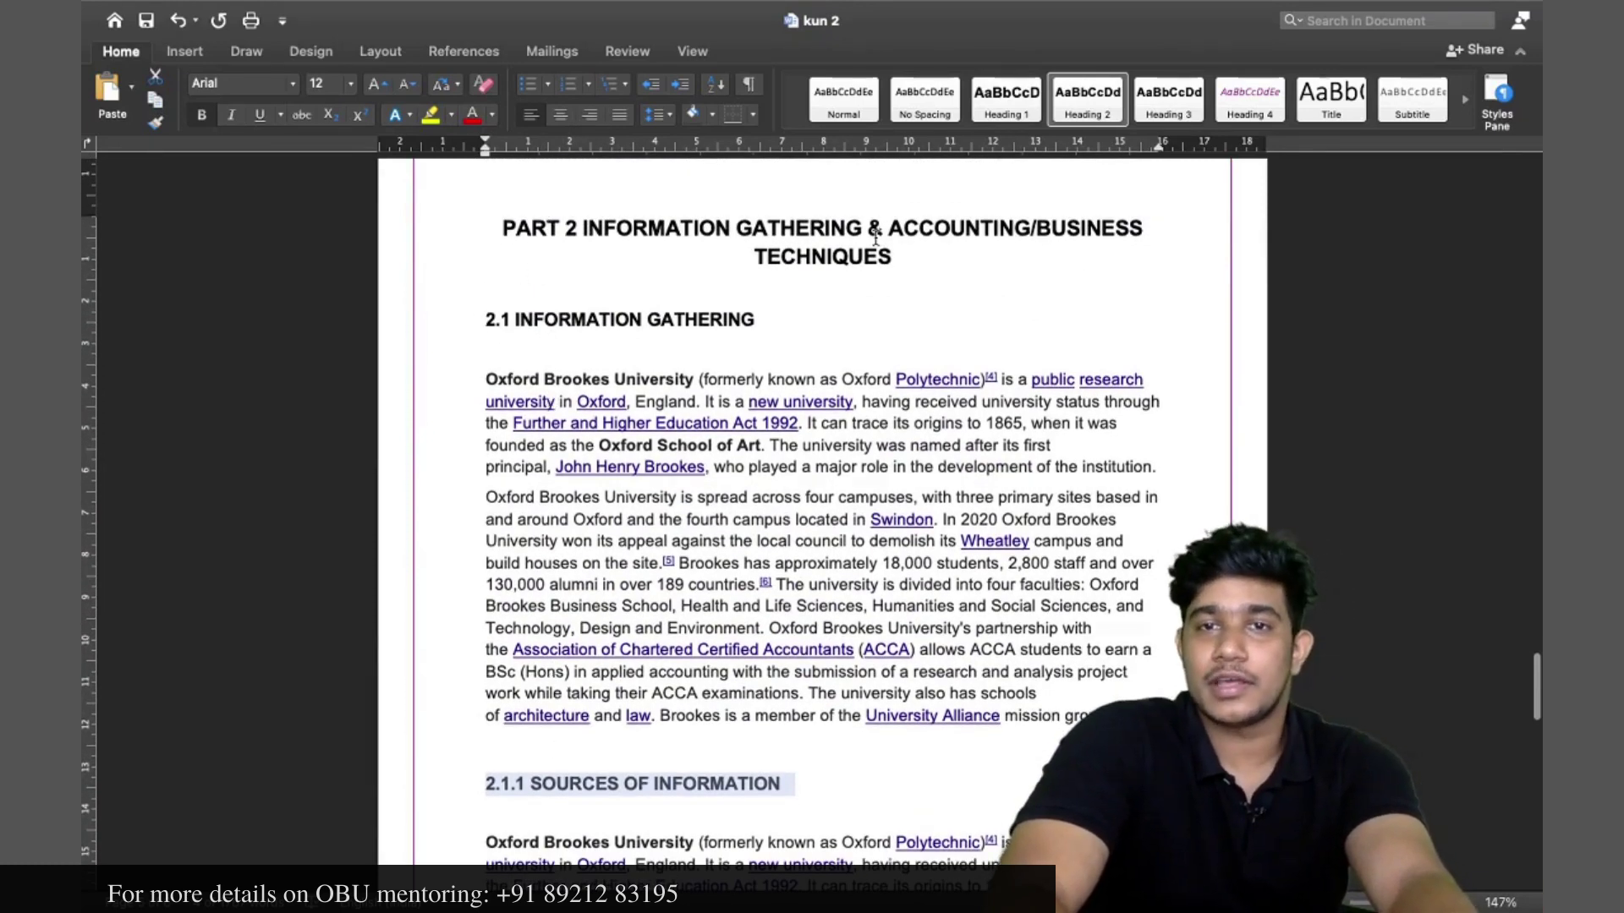
{"action": "left_click", "coordinate": [1167, 116]}
- Modify the Heading 3 style of the 2.1.1 subheading, setting its font size to 11 pt
{"action": "right_click", "coordinate": [1166, 116]}
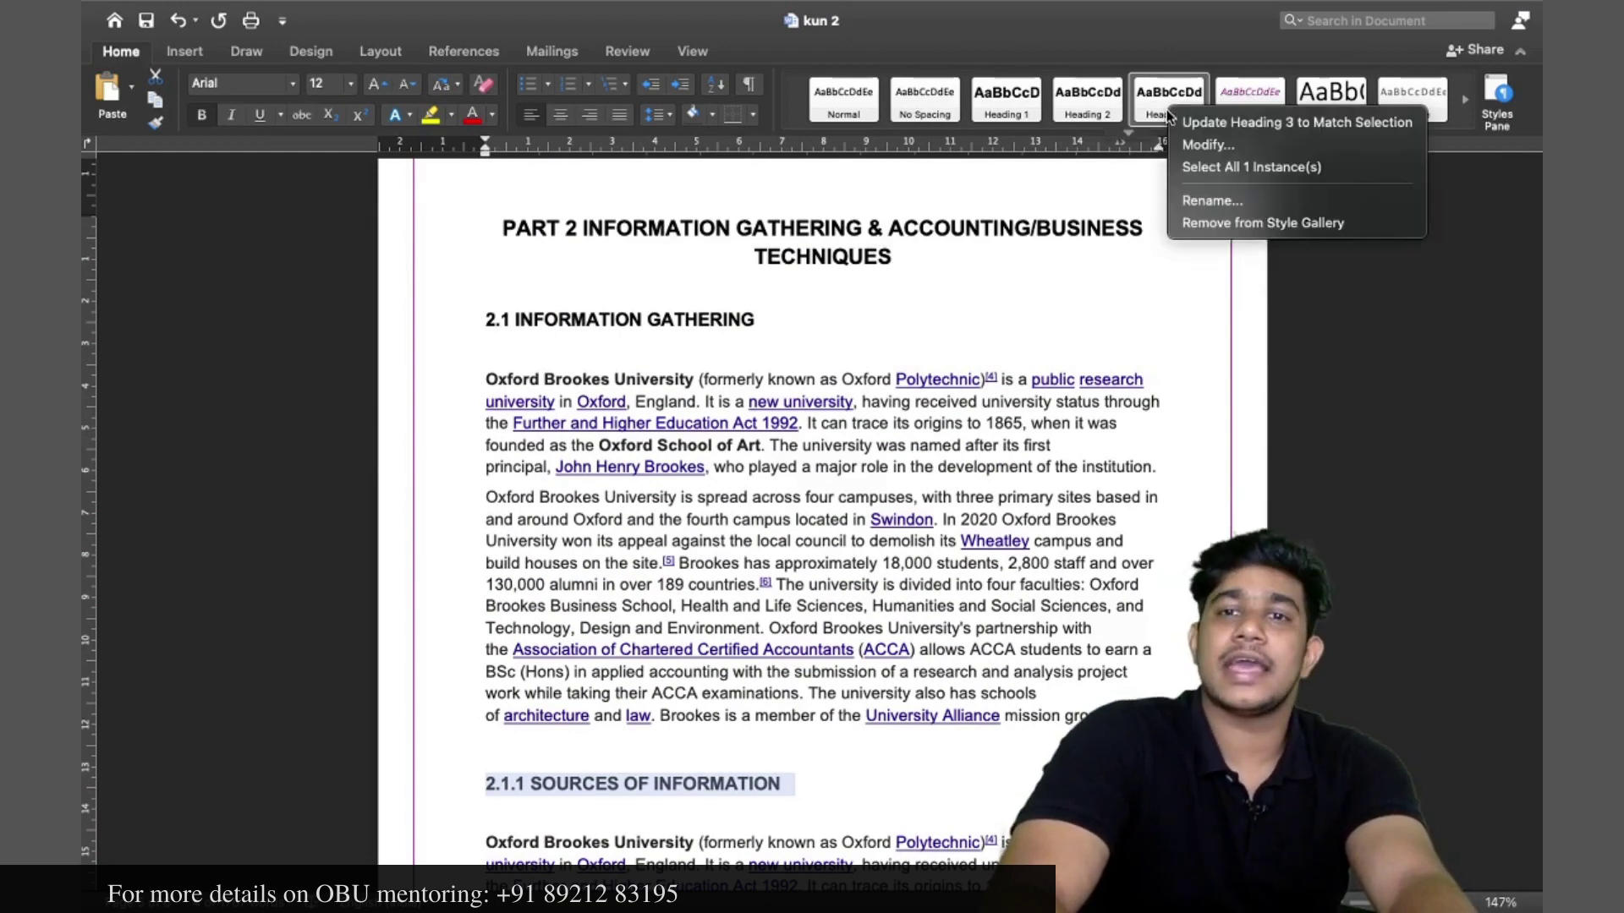
{"action": "key", "text": "Escape"}
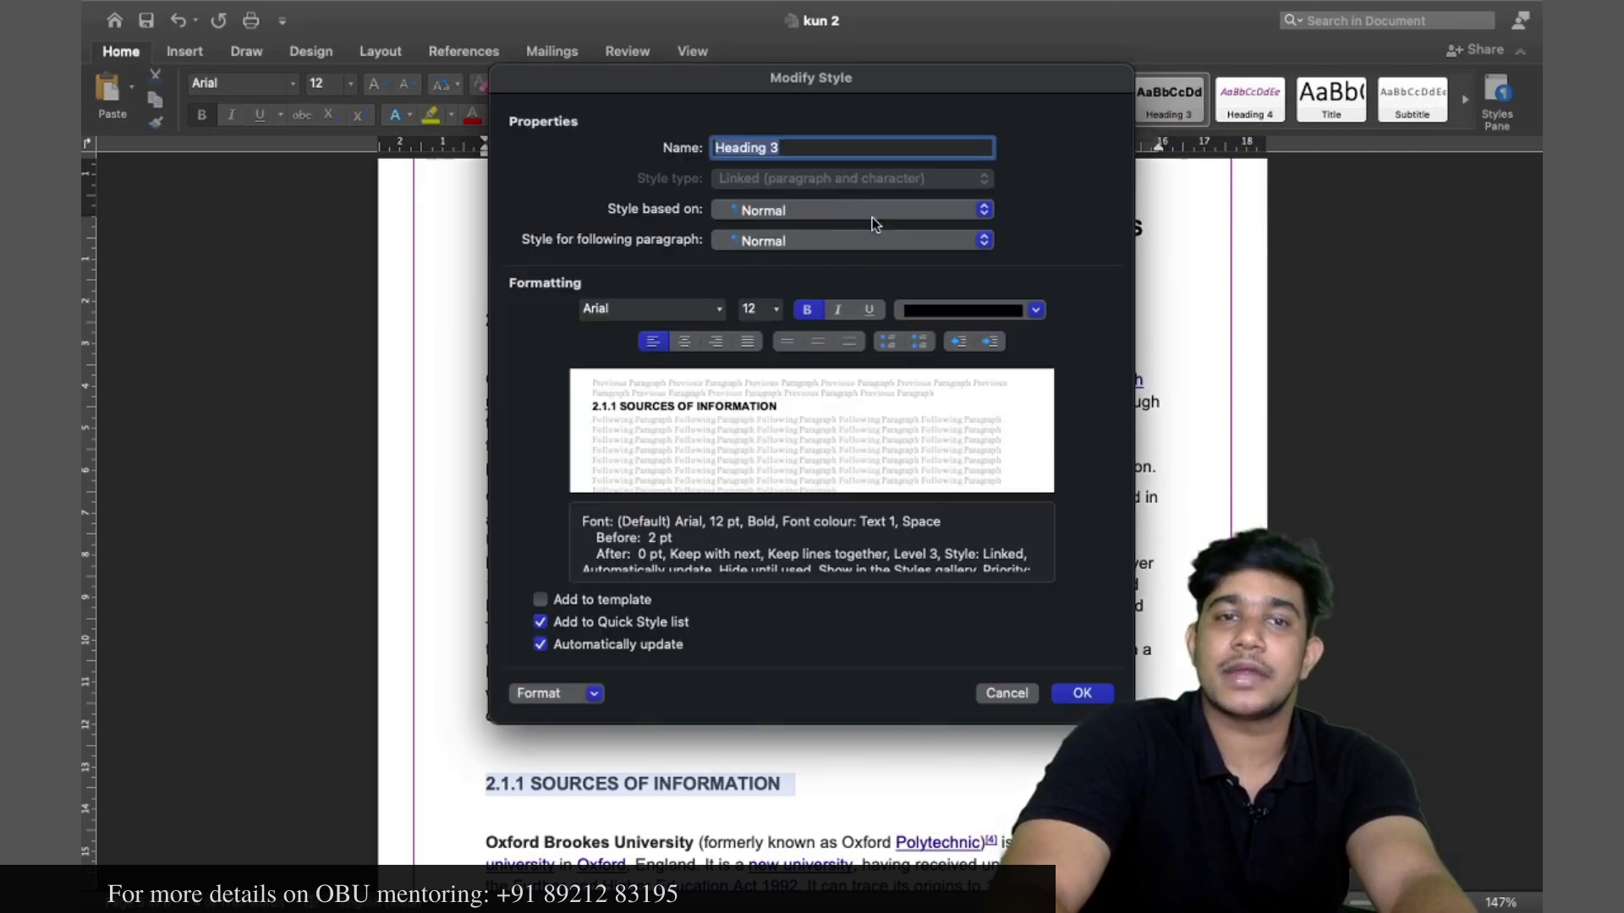
{"action": "left_click", "coordinate": [777, 311]}
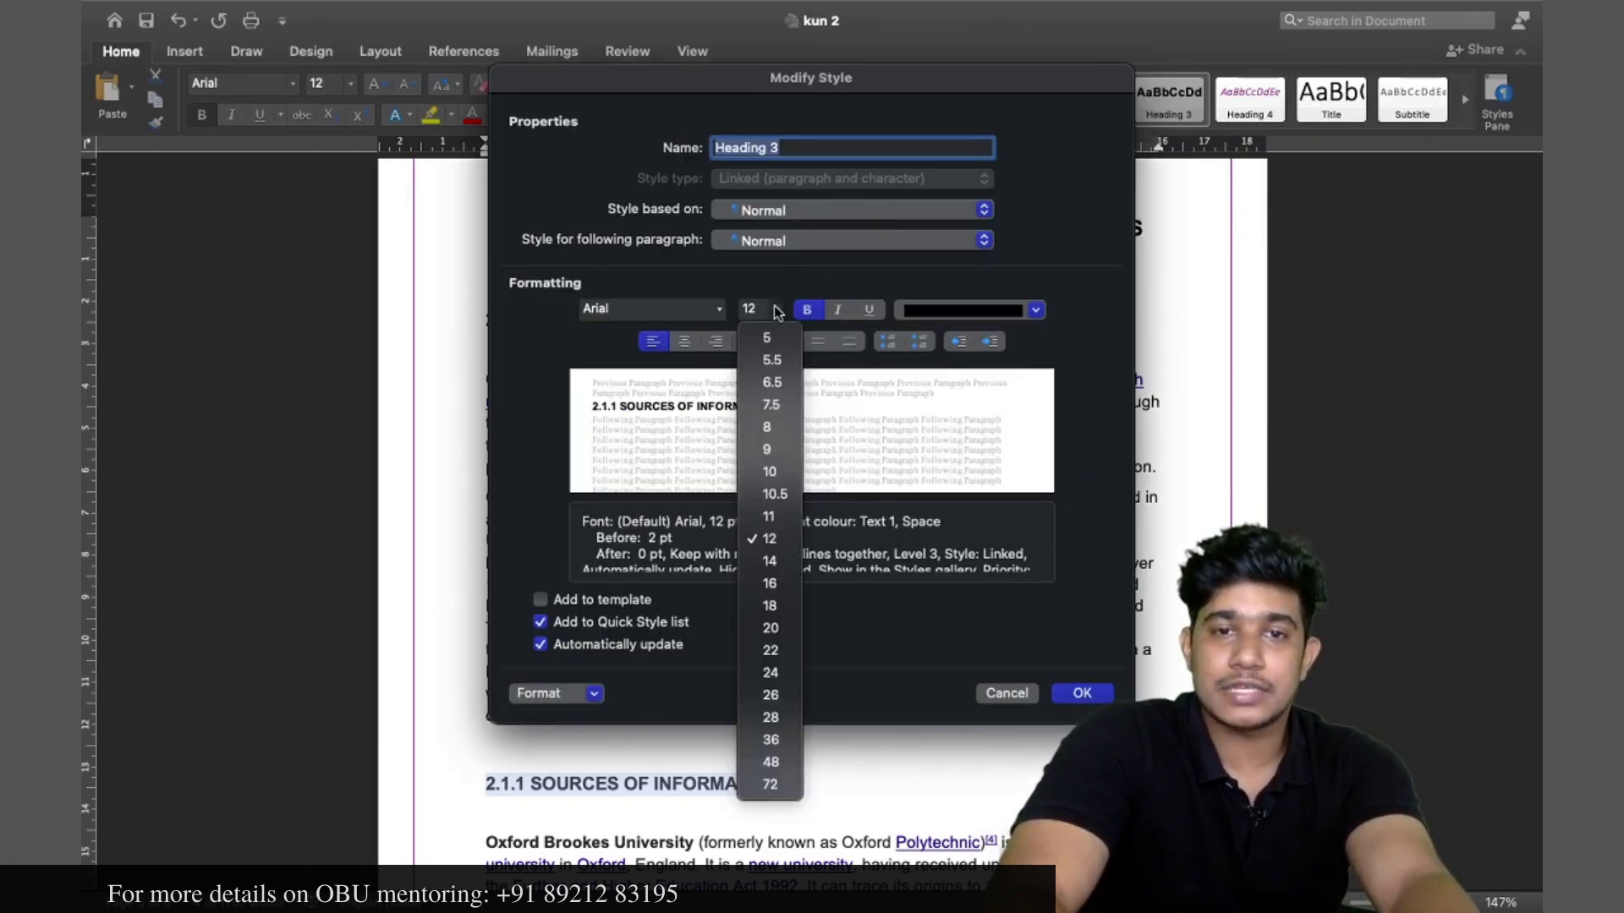
{"action": "left_click", "coordinate": [769, 519]}
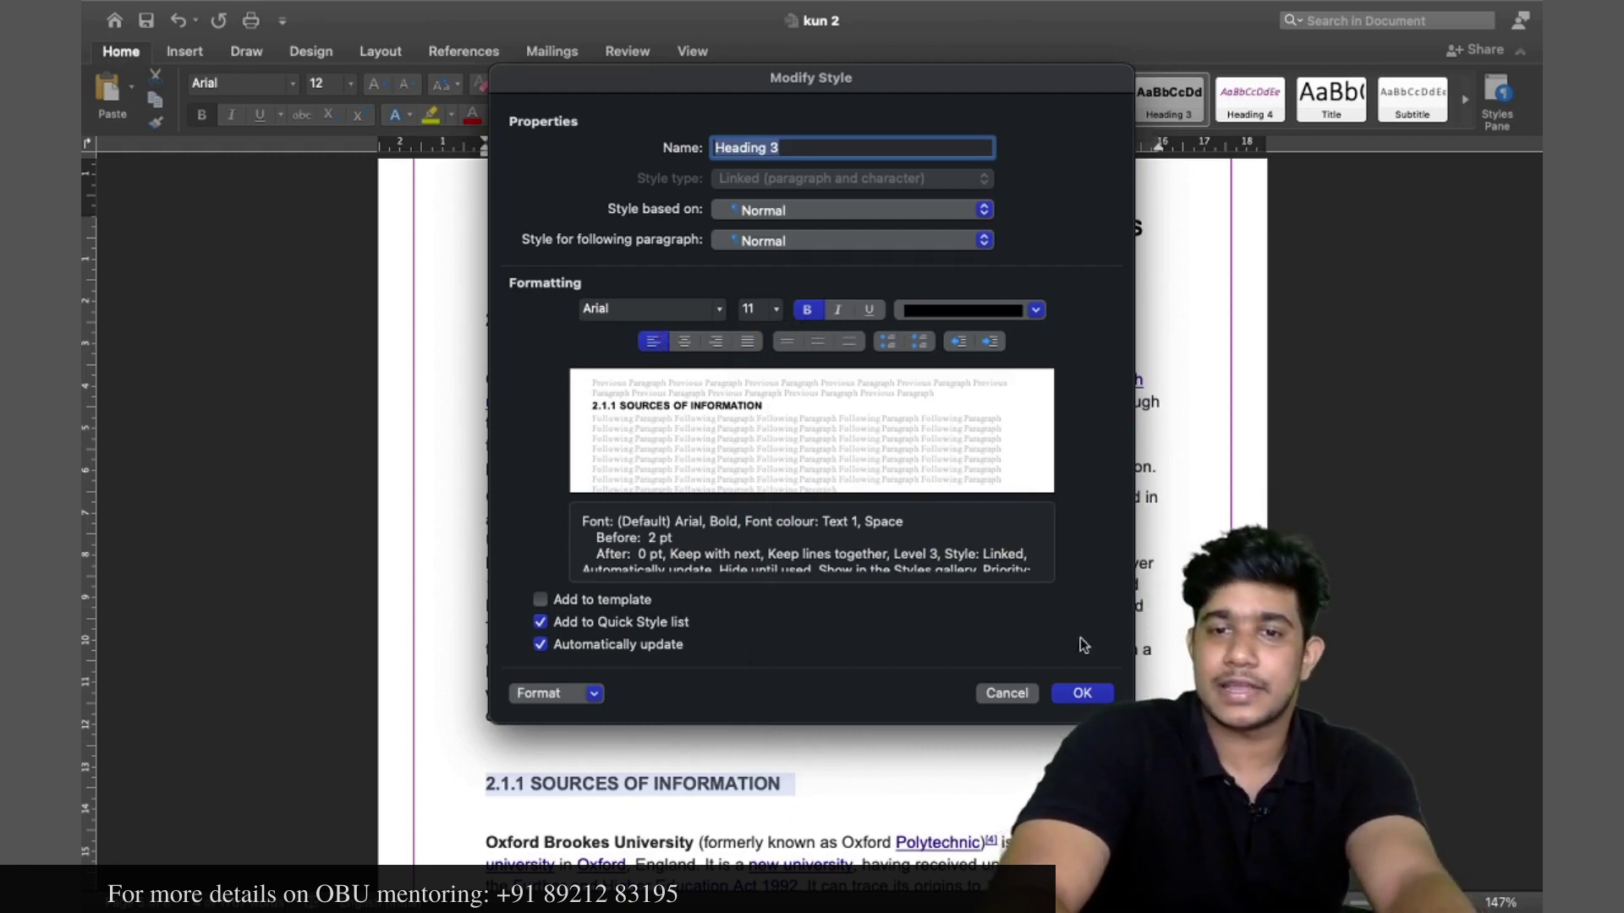
{"action": "left_click", "coordinate": [1082, 693]}
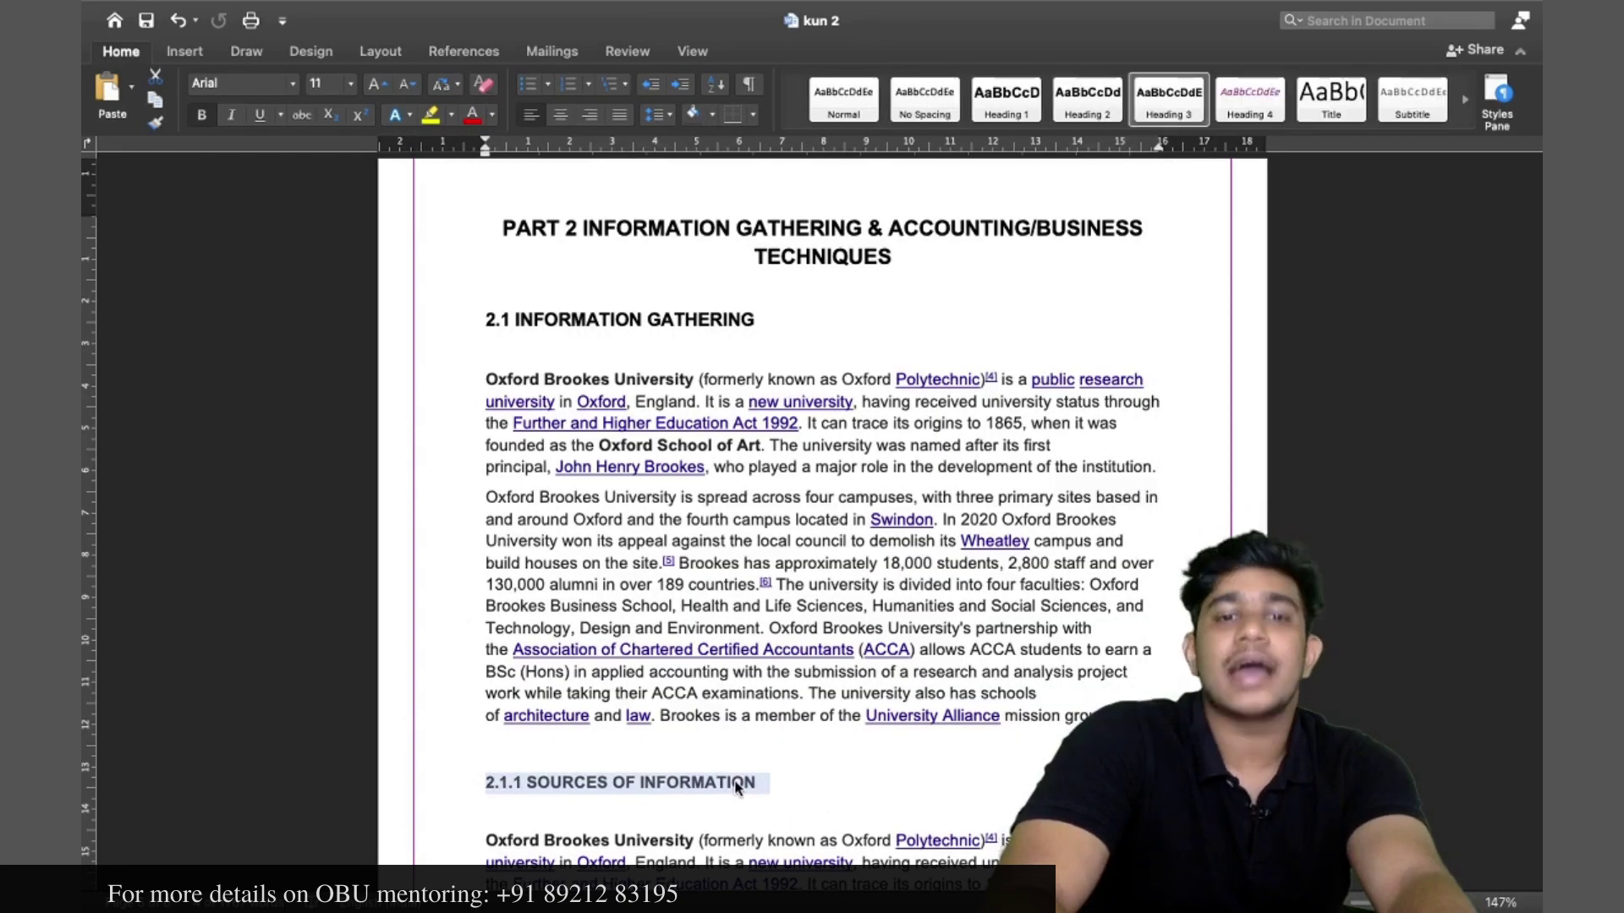
- Apply the Heading 3 style to the "2.1.2 LIMITATIONS OF SOURCES OF INFORMATION" subheading
{"action": "scroll", "coordinate": [740, 787], "scroll_direction": "down", "scroll_amount": 10}
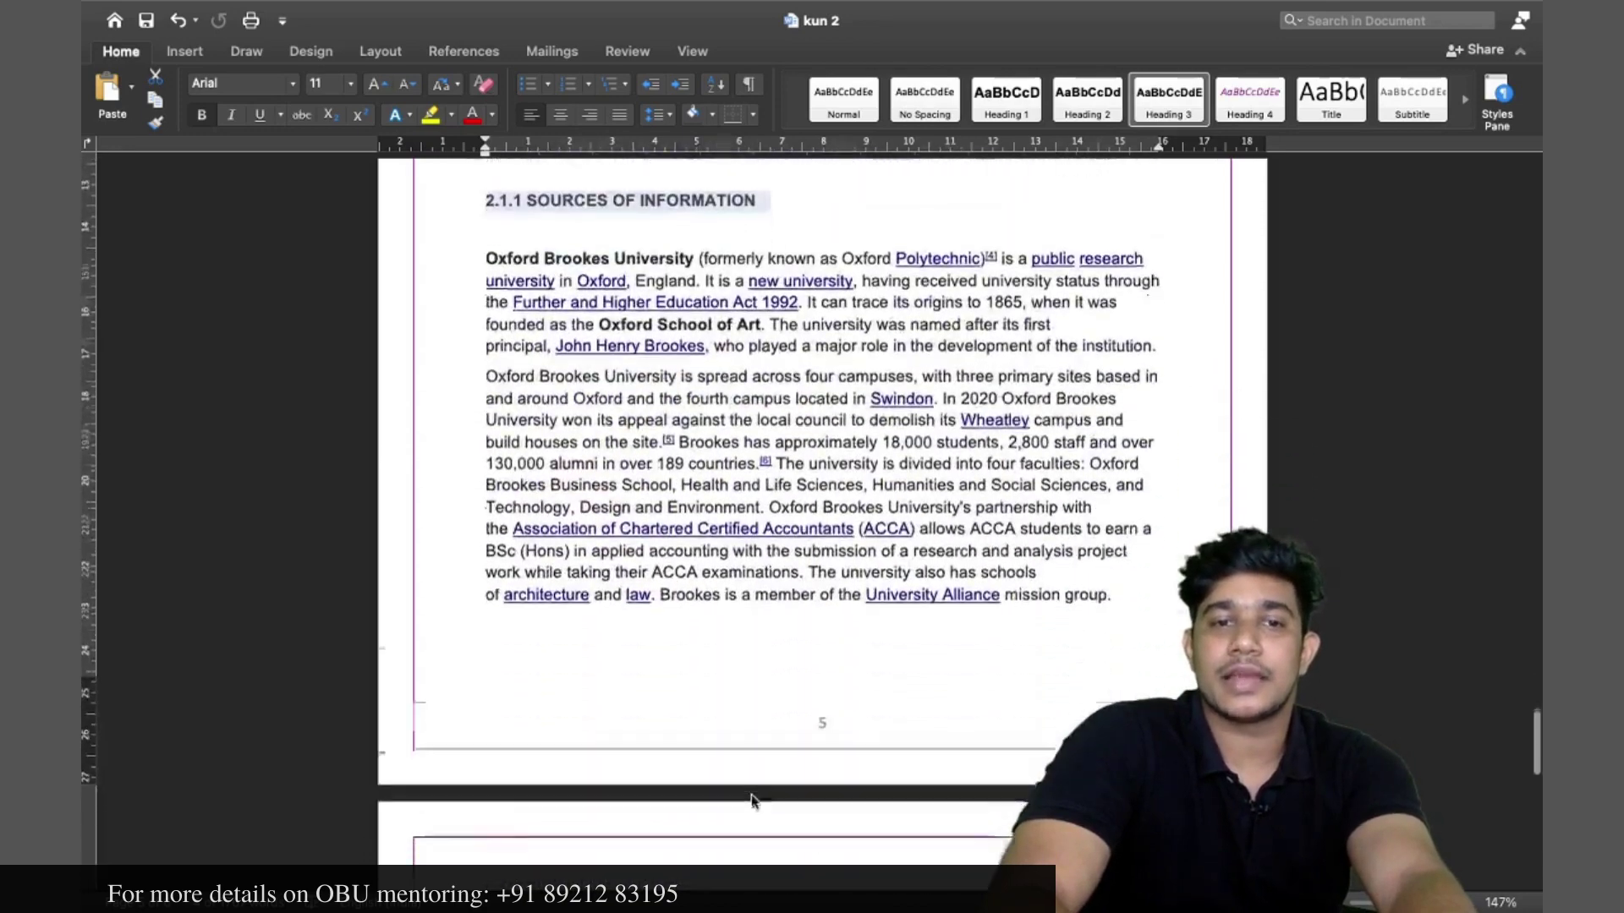
{"action": "scroll", "coordinate": [751, 795], "scroll_direction": "down", "scroll_amount": 1}
{"action": "left_click_drag", "start_coordinate": [973, 708], "coordinate": [478, 712]}
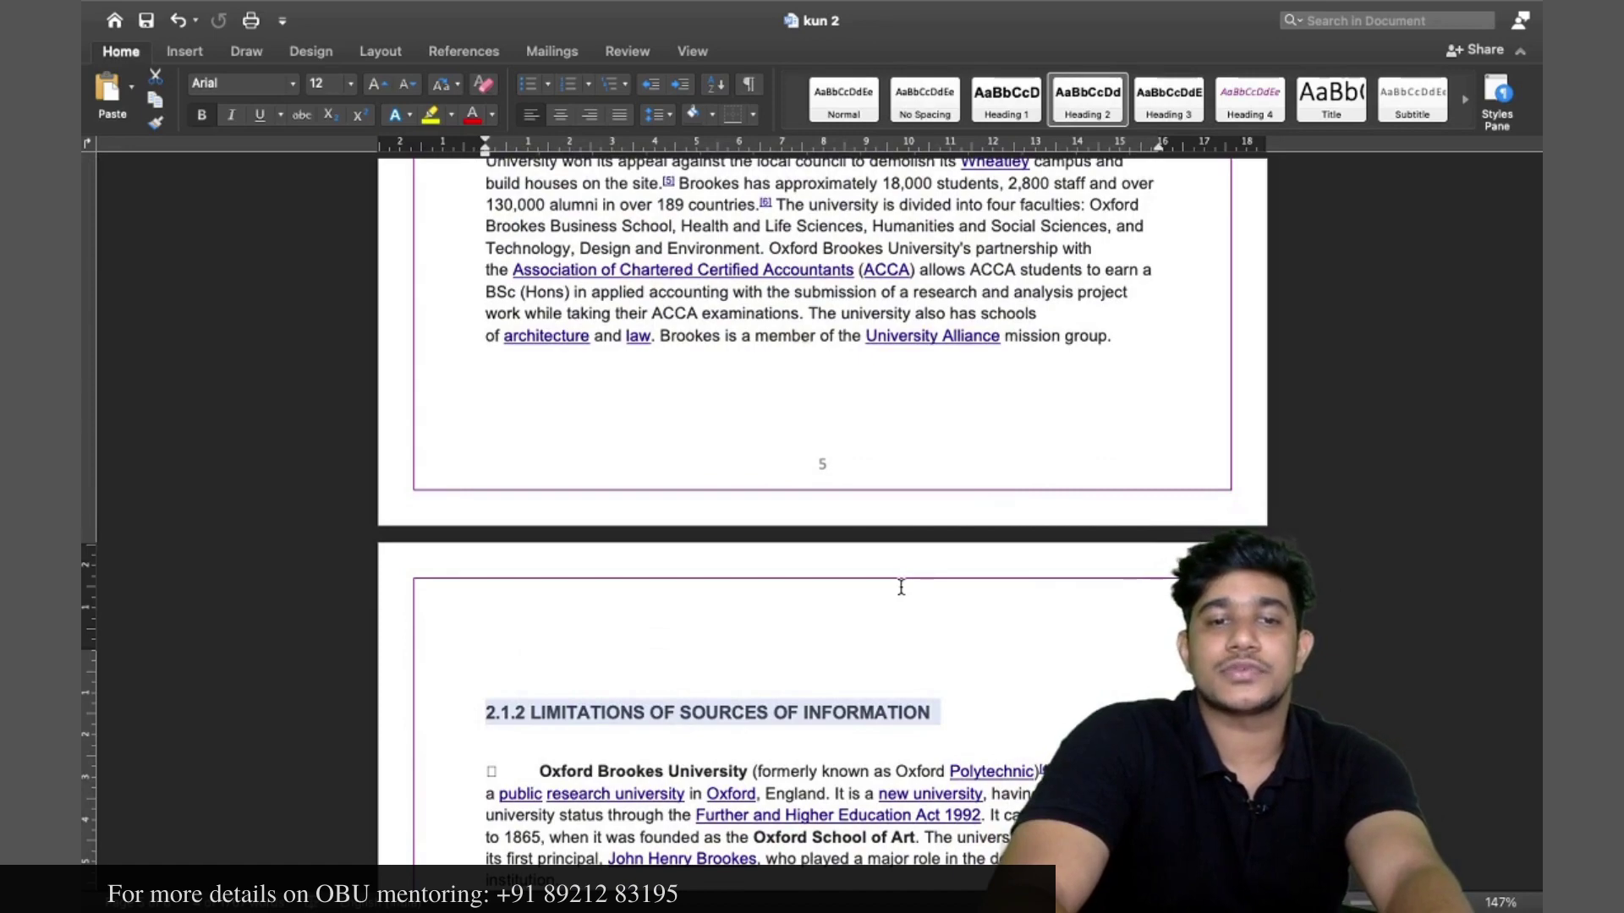
{"action": "scroll", "coordinate": [800, 614], "scroll_direction": "up", "scroll_amount": 7}
{"action": "scroll", "coordinate": [901, 590], "scroll_direction": "up", "scroll_amount": 4}
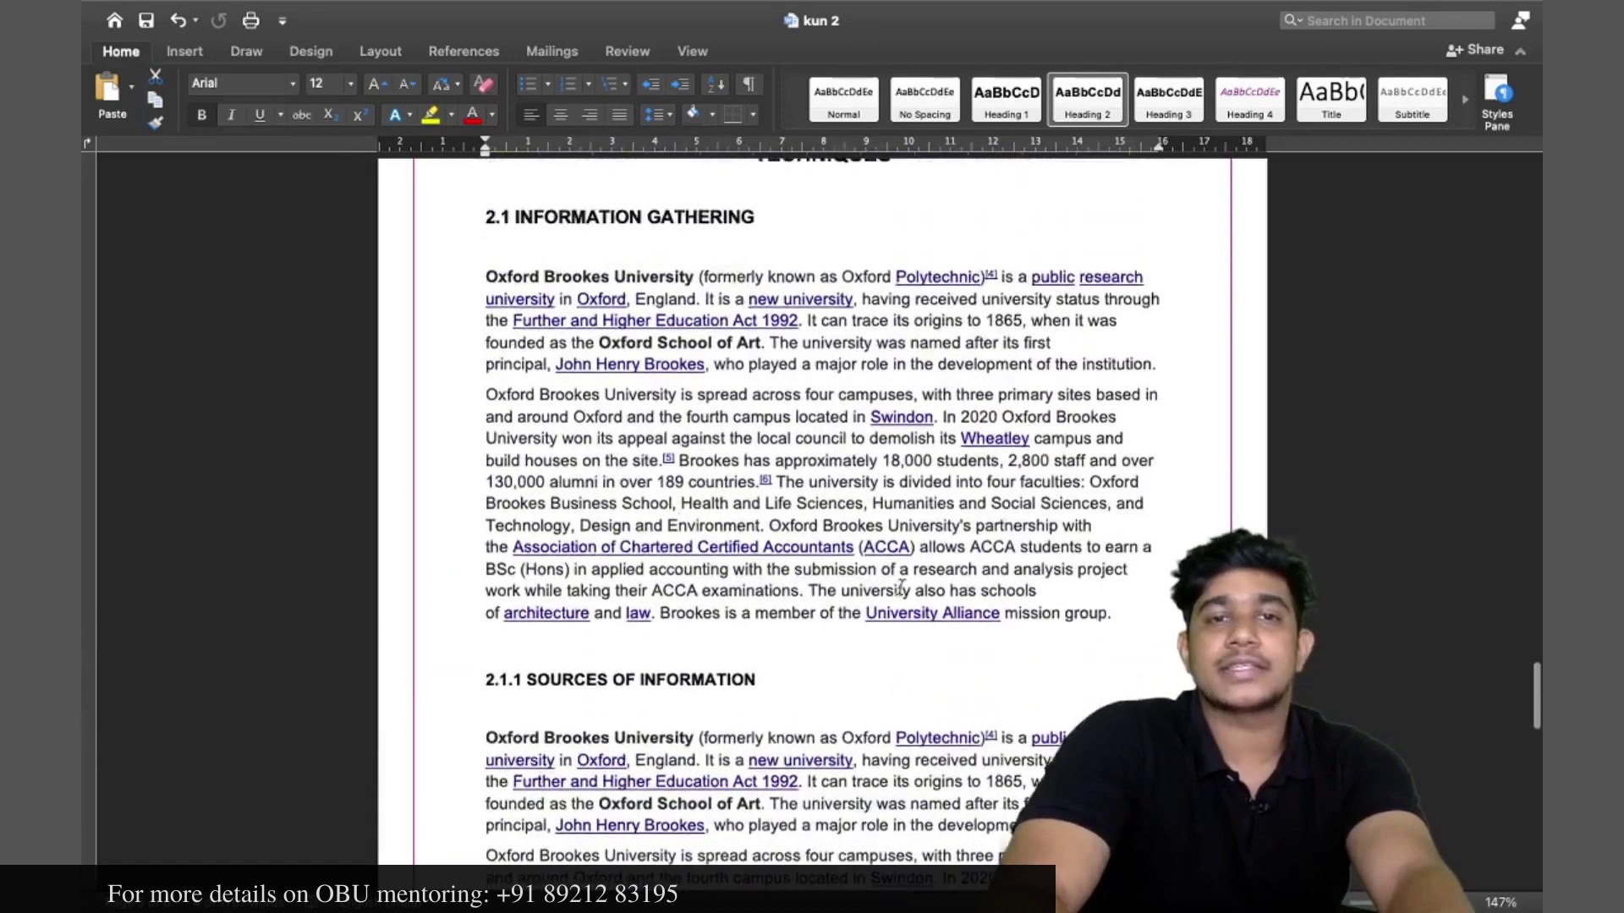
{"action": "scroll", "coordinate": [900, 588], "scroll_direction": "down", "scroll_amount": 6}
{"action": "scroll", "coordinate": [900, 586], "scroll_direction": "down", "scroll_amount": 1}
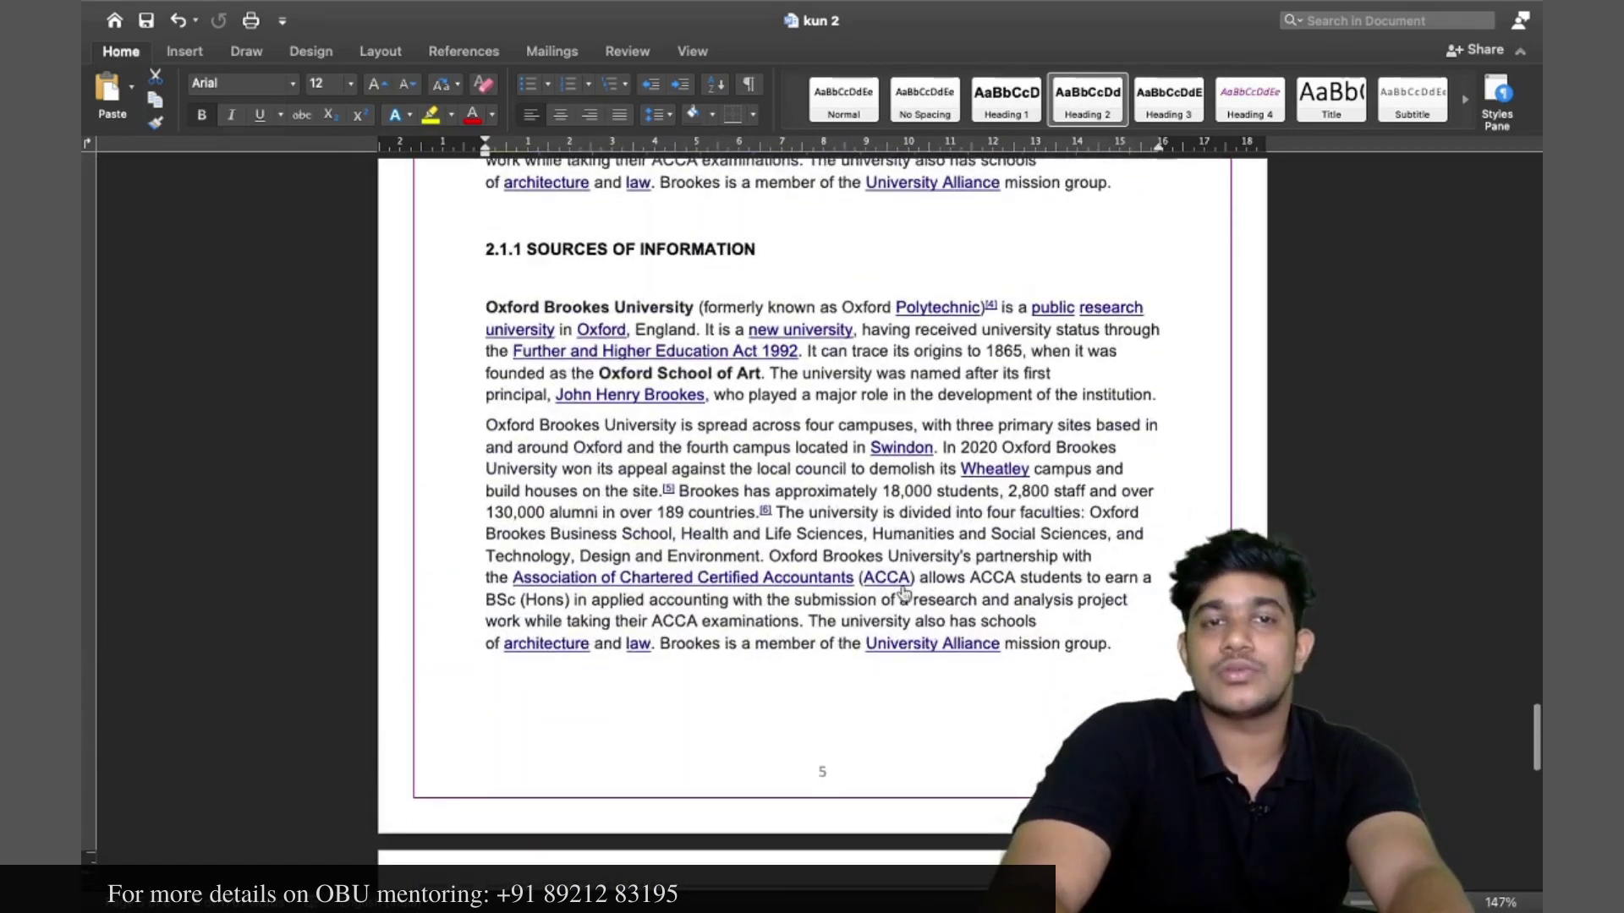
{"action": "scroll", "coordinate": [748, 675], "scroll_direction": "down", "scroll_amount": 3}
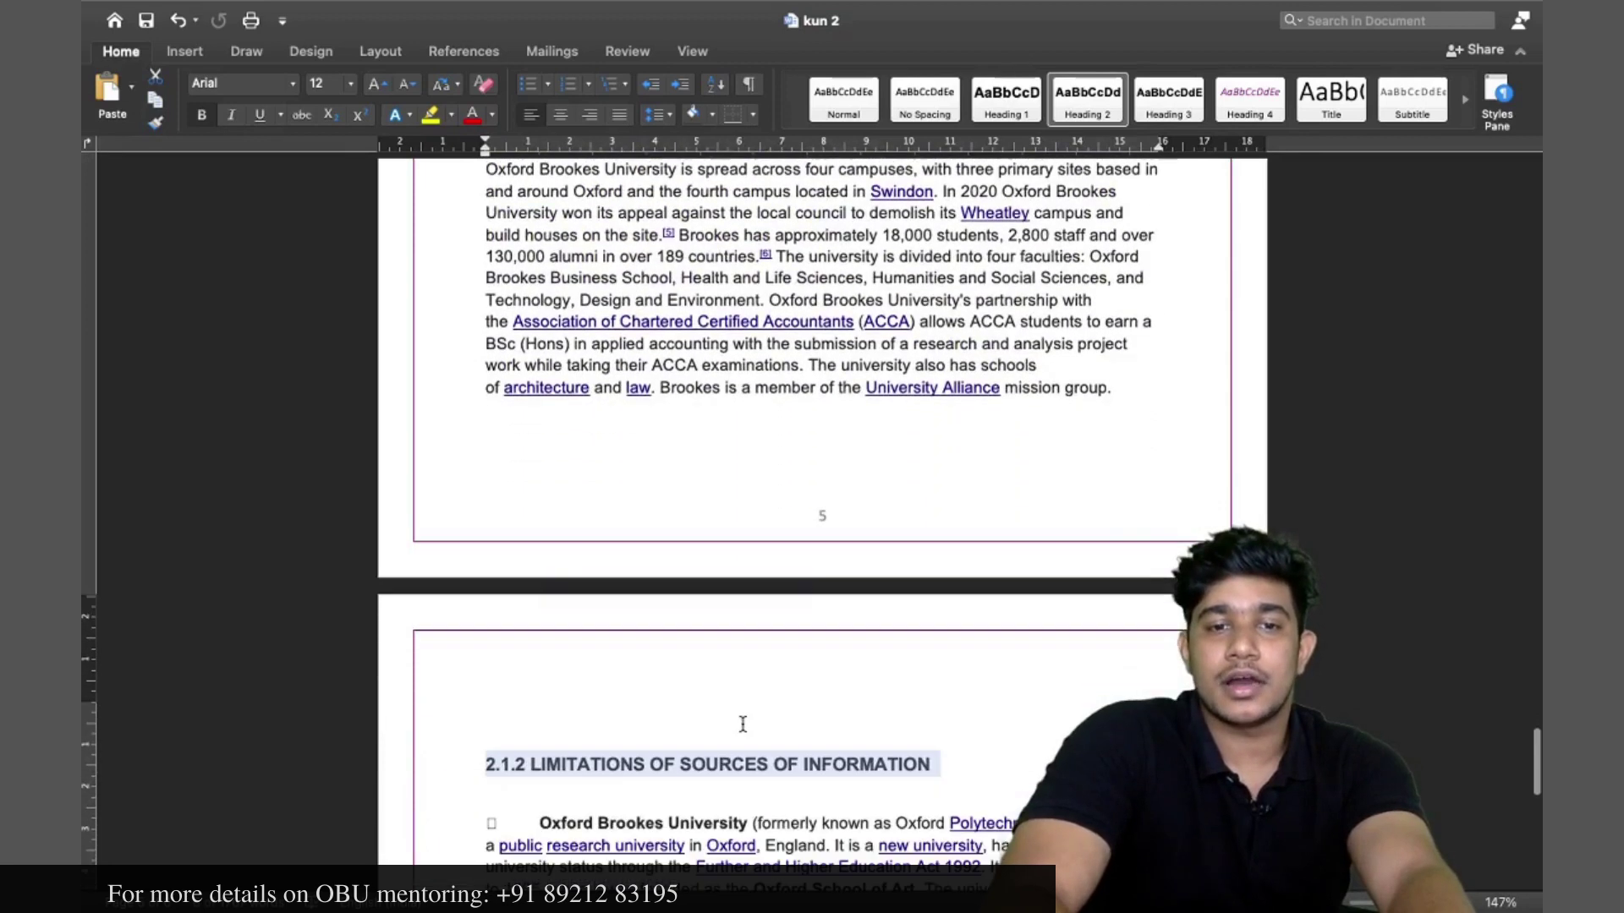
{"action": "left_click", "coordinate": [1172, 84]}
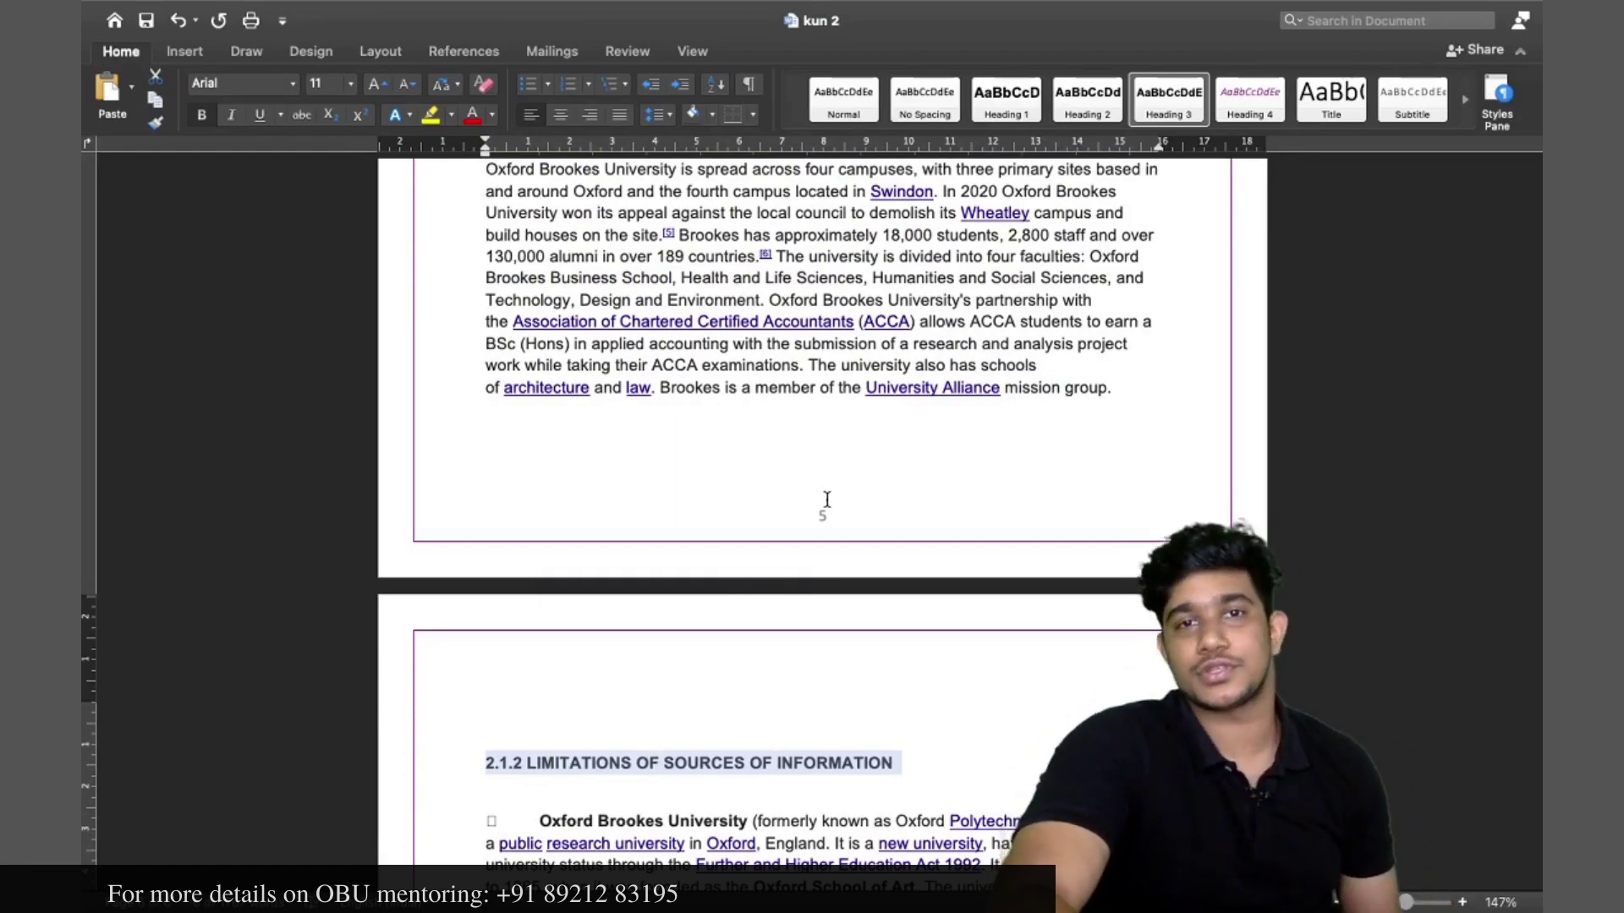
- Insert an automatic table of contents in the Formal design on the blank first page of the document
{"action": "scroll", "coordinate": [827, 500], "scroll_direction": "up", "scroll_amount": 2}
{"action": "scroll", "coordinate": [827, 500], "scroll_direction": "up", "scroll_amount": 20}
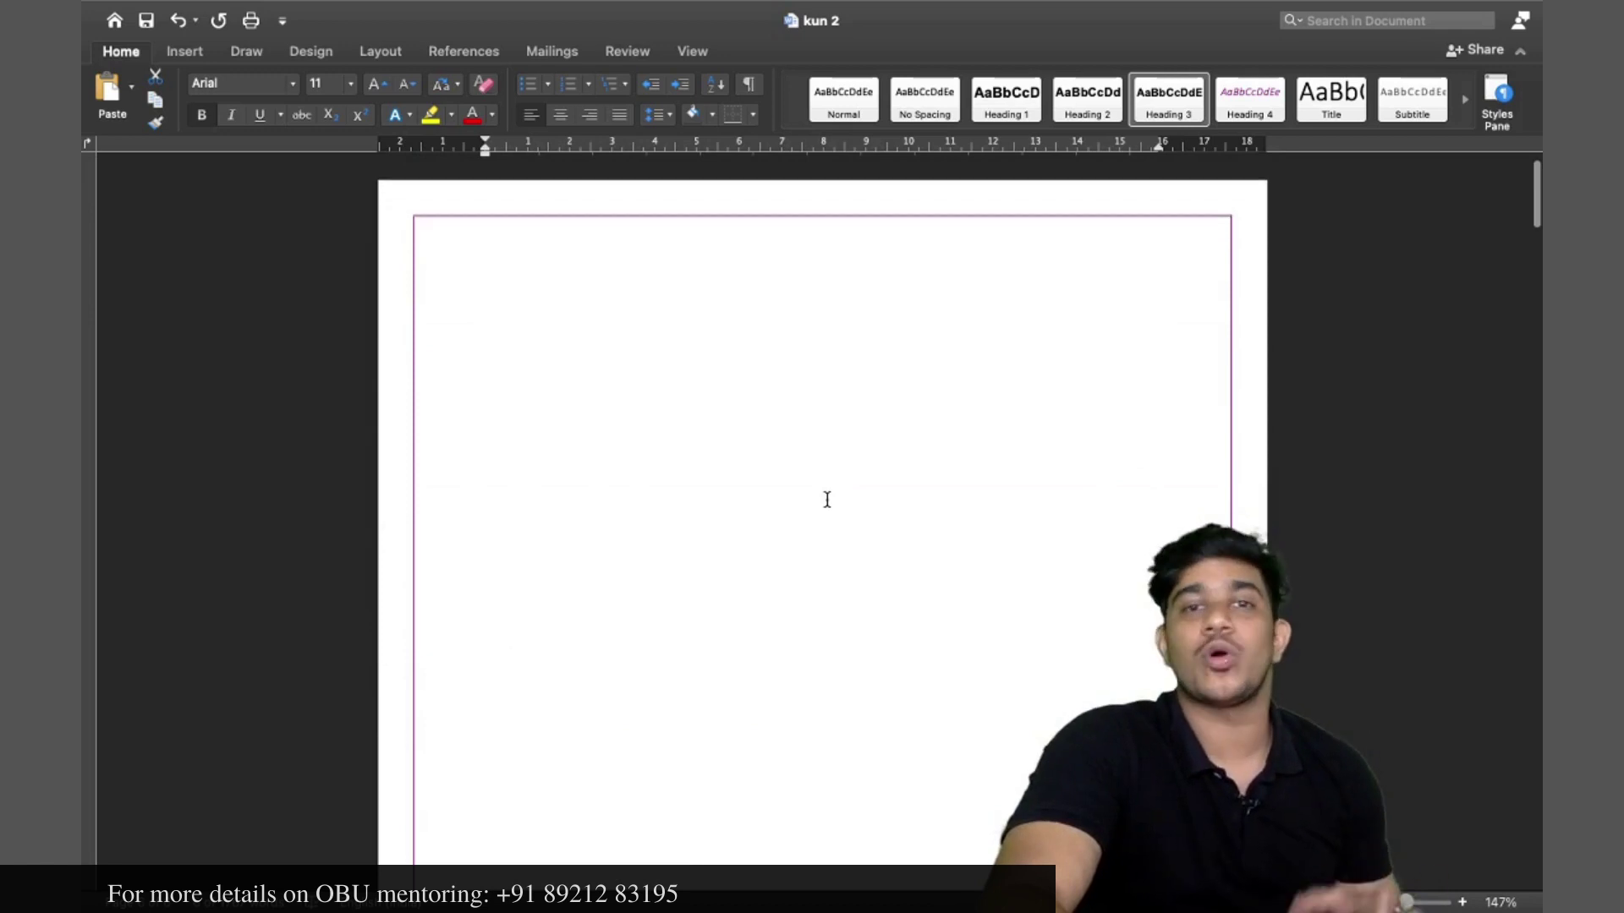
{"action": "left_click", "coordinate": [565, 324]}
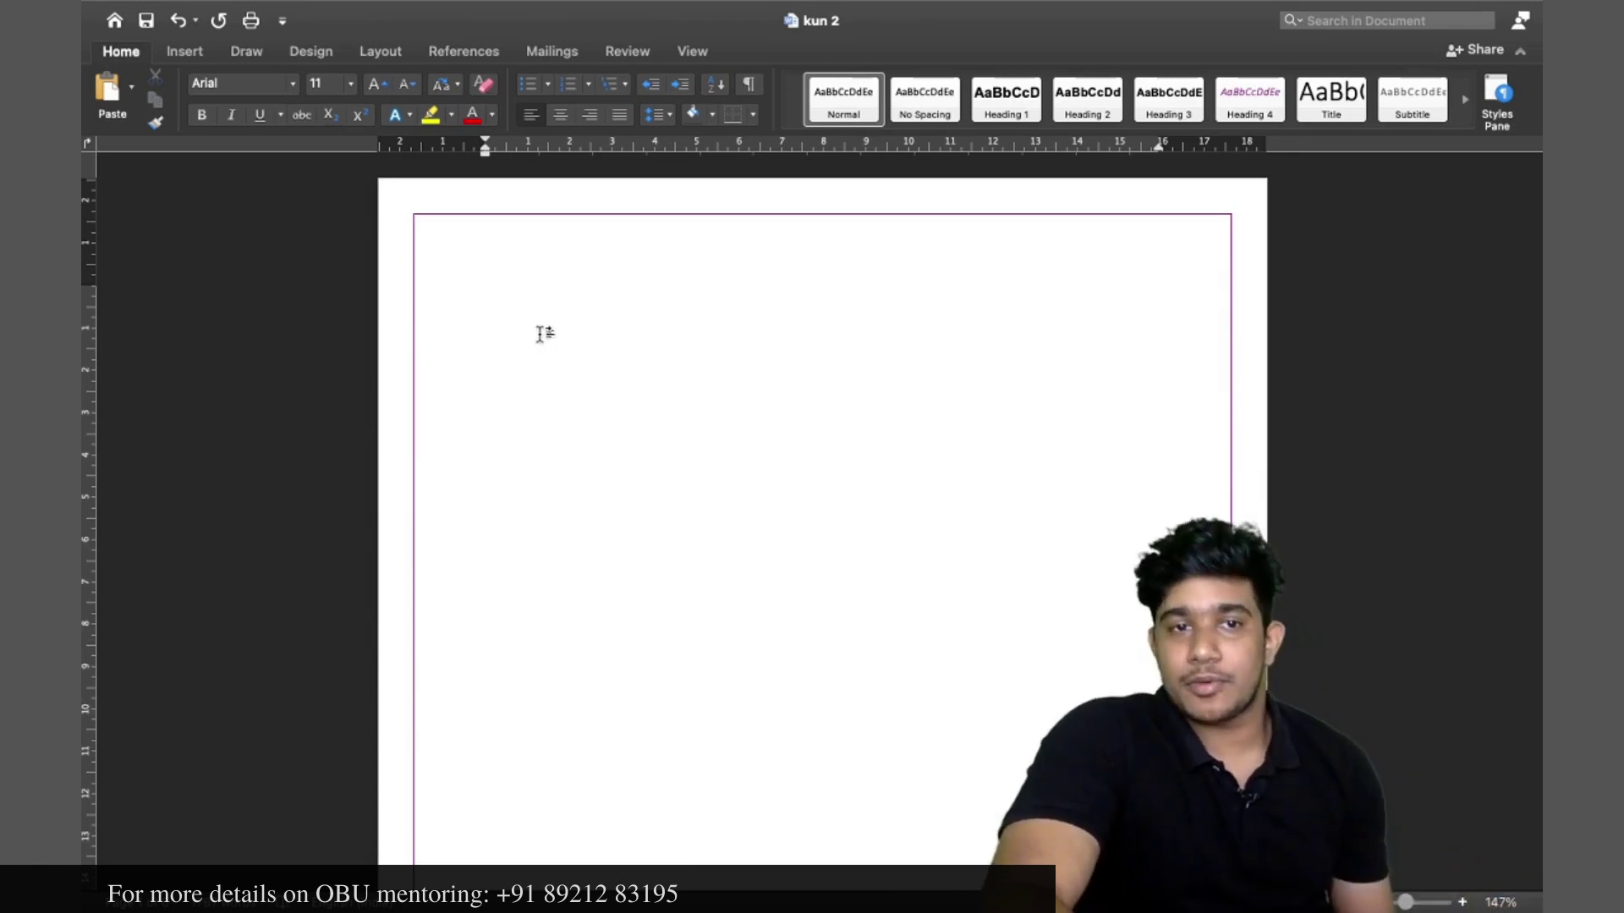
{"action": "left_click", "coordinate": [465, 52]}
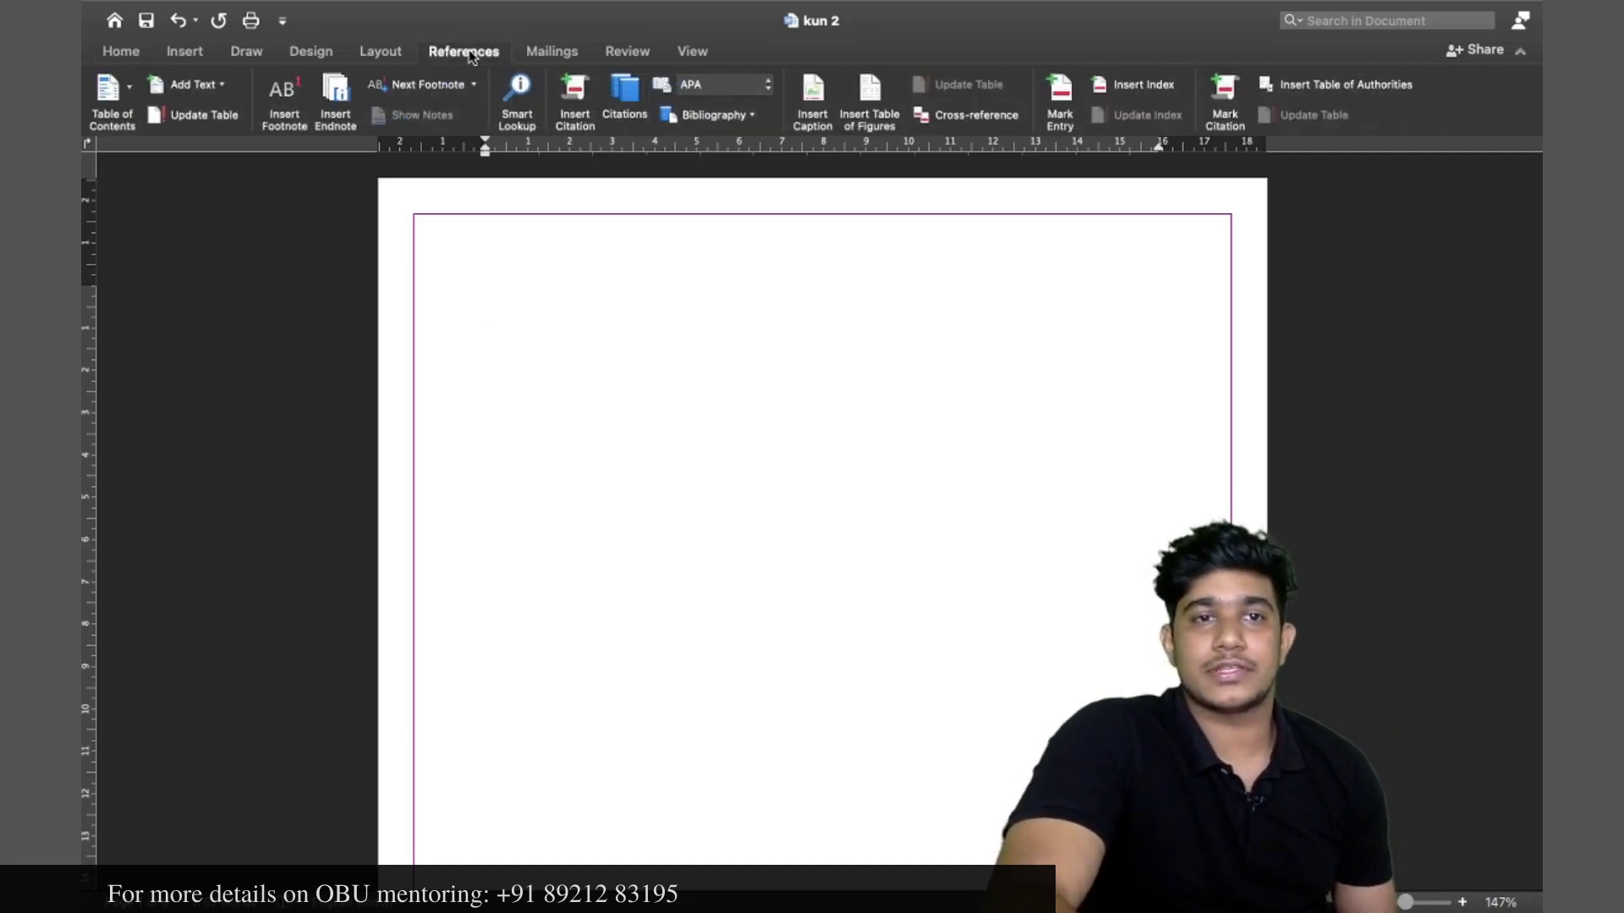
{"action": "left_click", "coordinate": [127, 90]}
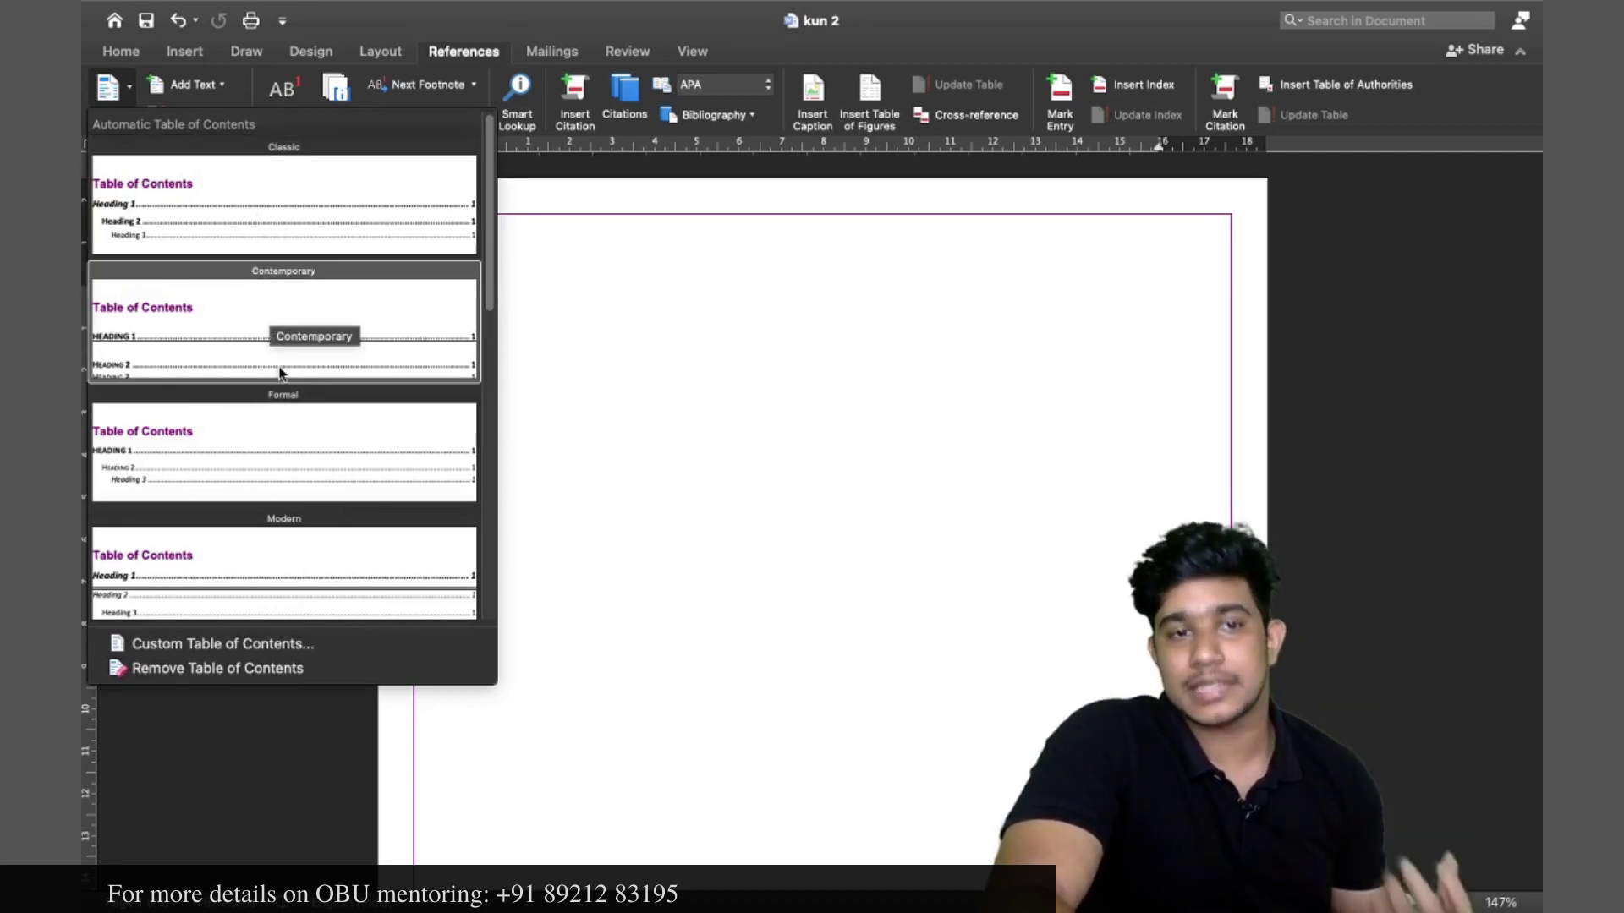
{"action": "left_click", "coordinate": [282, 433]}
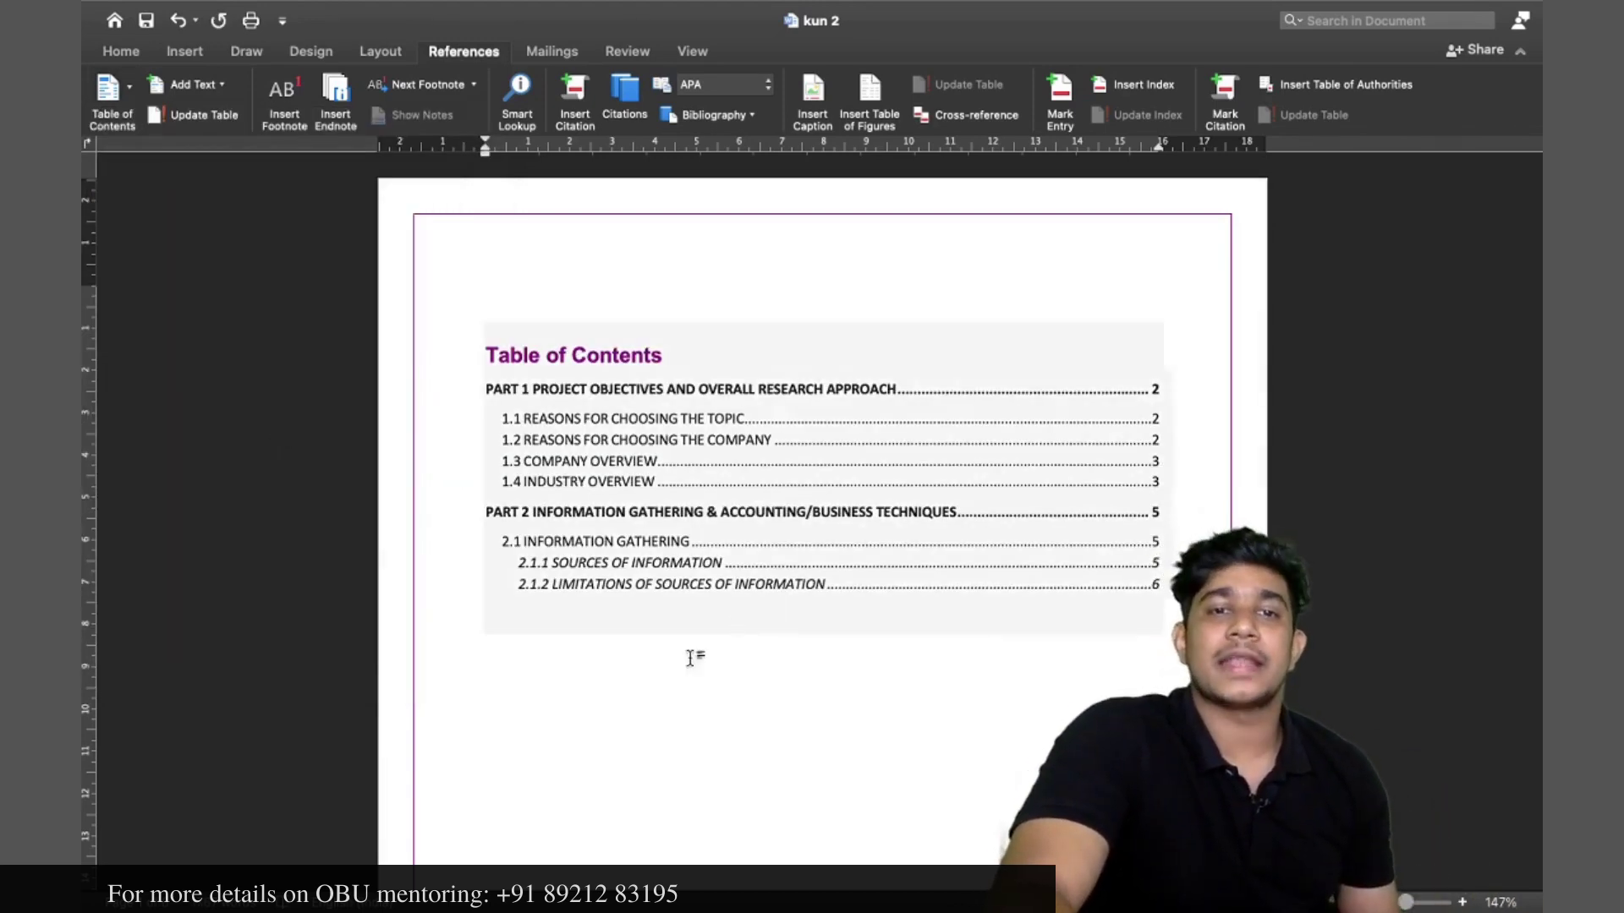
- Follow the table of contents entry for 2.1.1 Sources of Information to its section, and return to the contents page
{"action": "scroll", "coordinate": [659, 677], "scroll_direction": "down", "scroll_amount": 2}
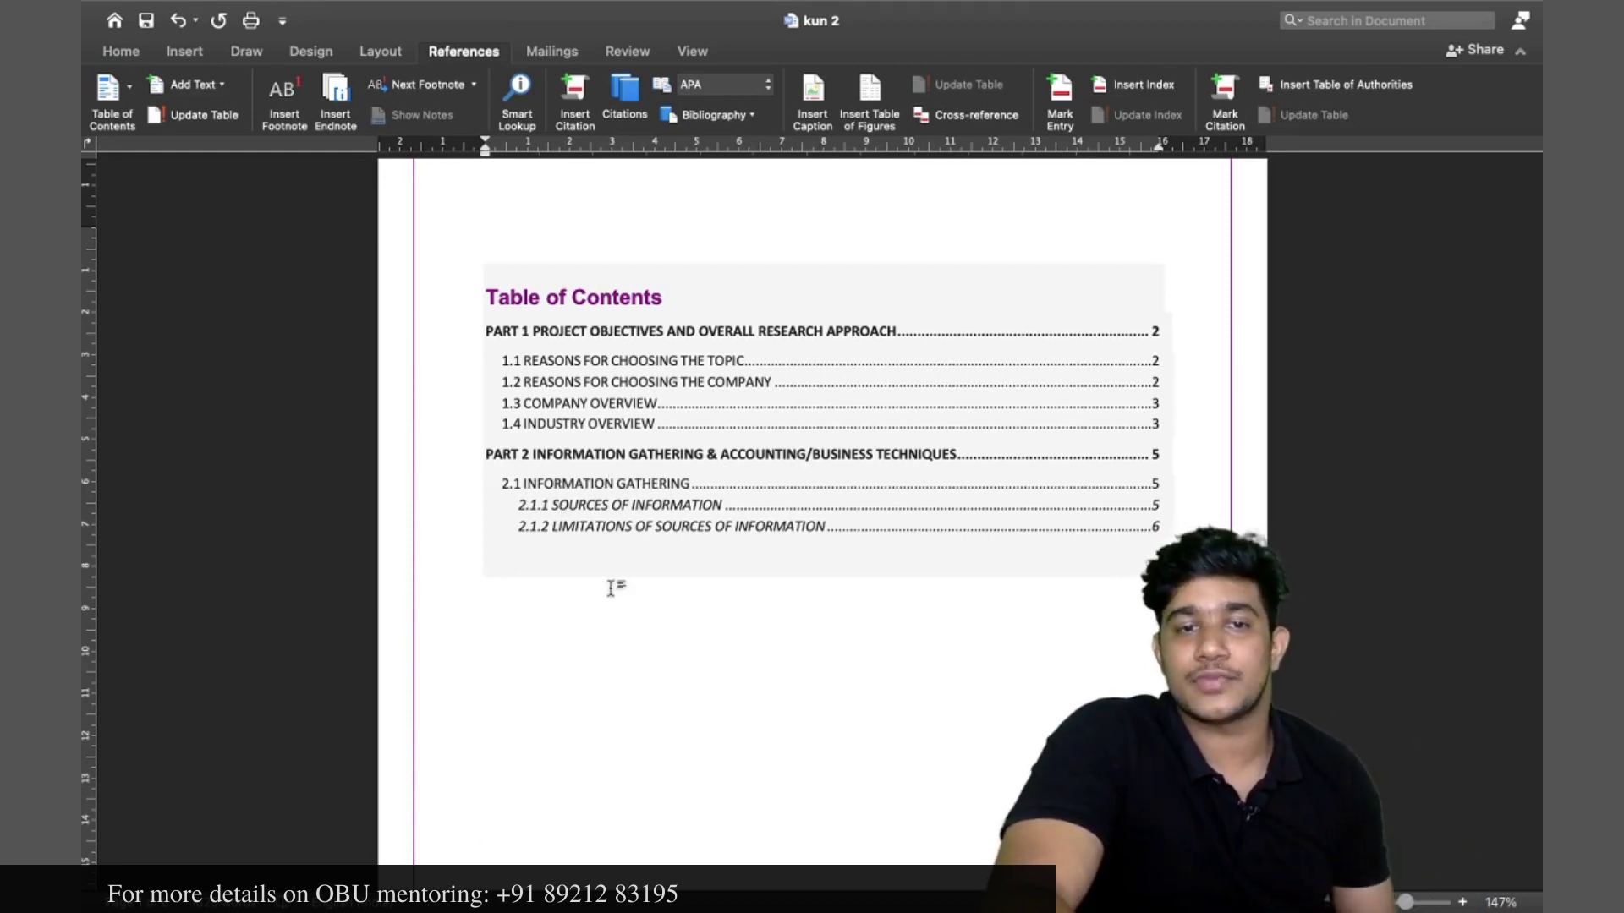
{"action": "left_click", "coordinate": [606, 507]}
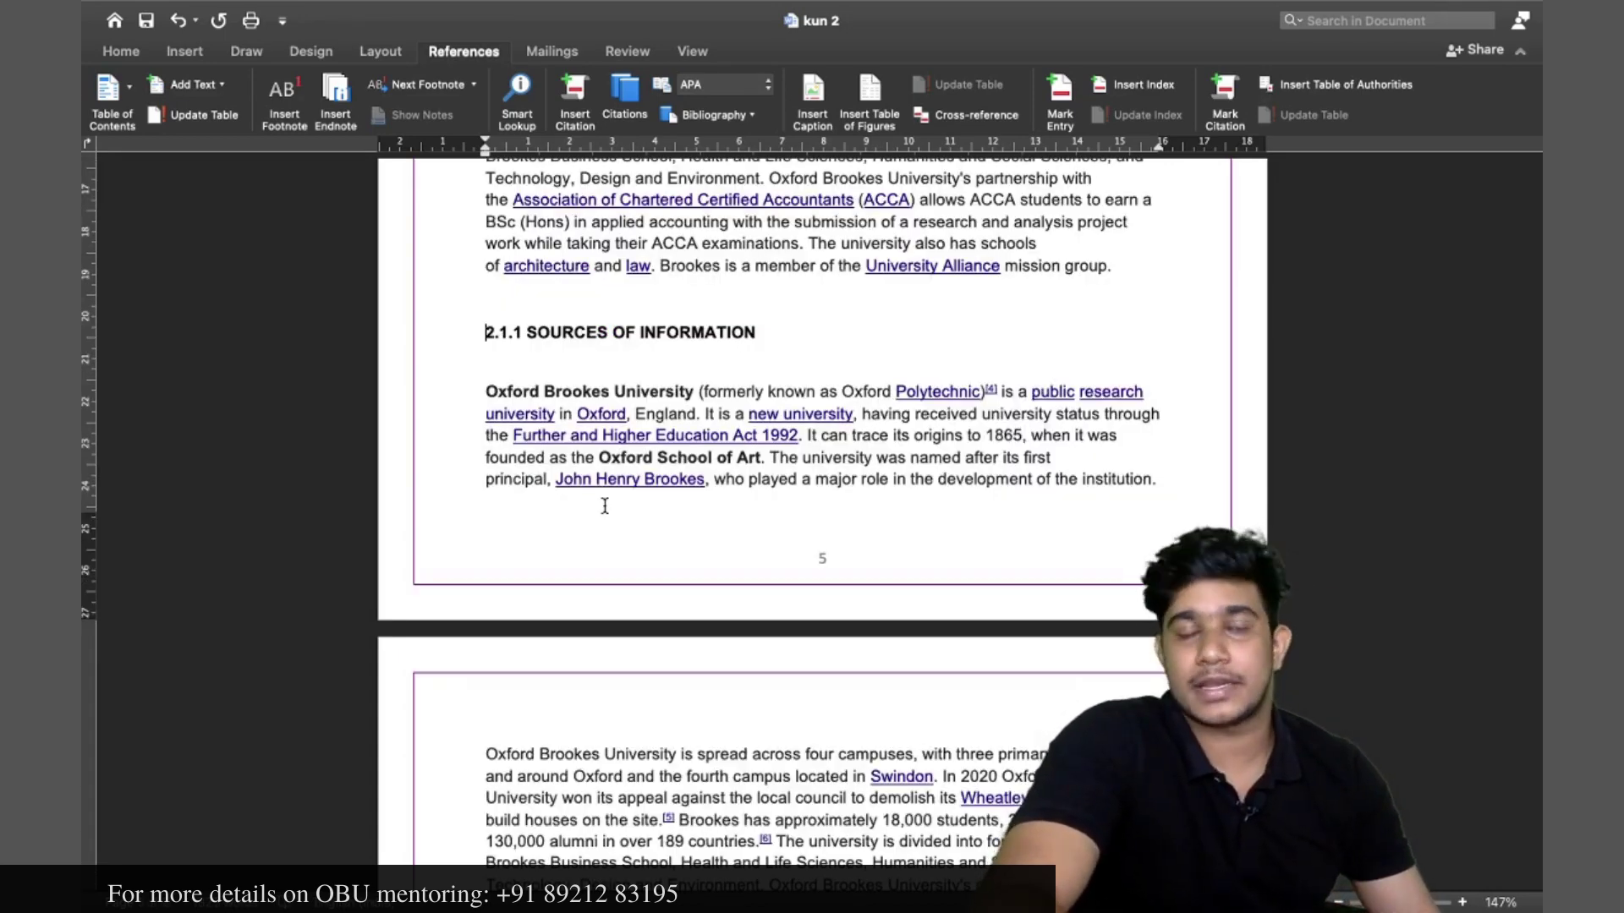
{"action": "scroll", "coordinate": [606, 507], "scroll_direction": "up", "scroll_amount": 20}
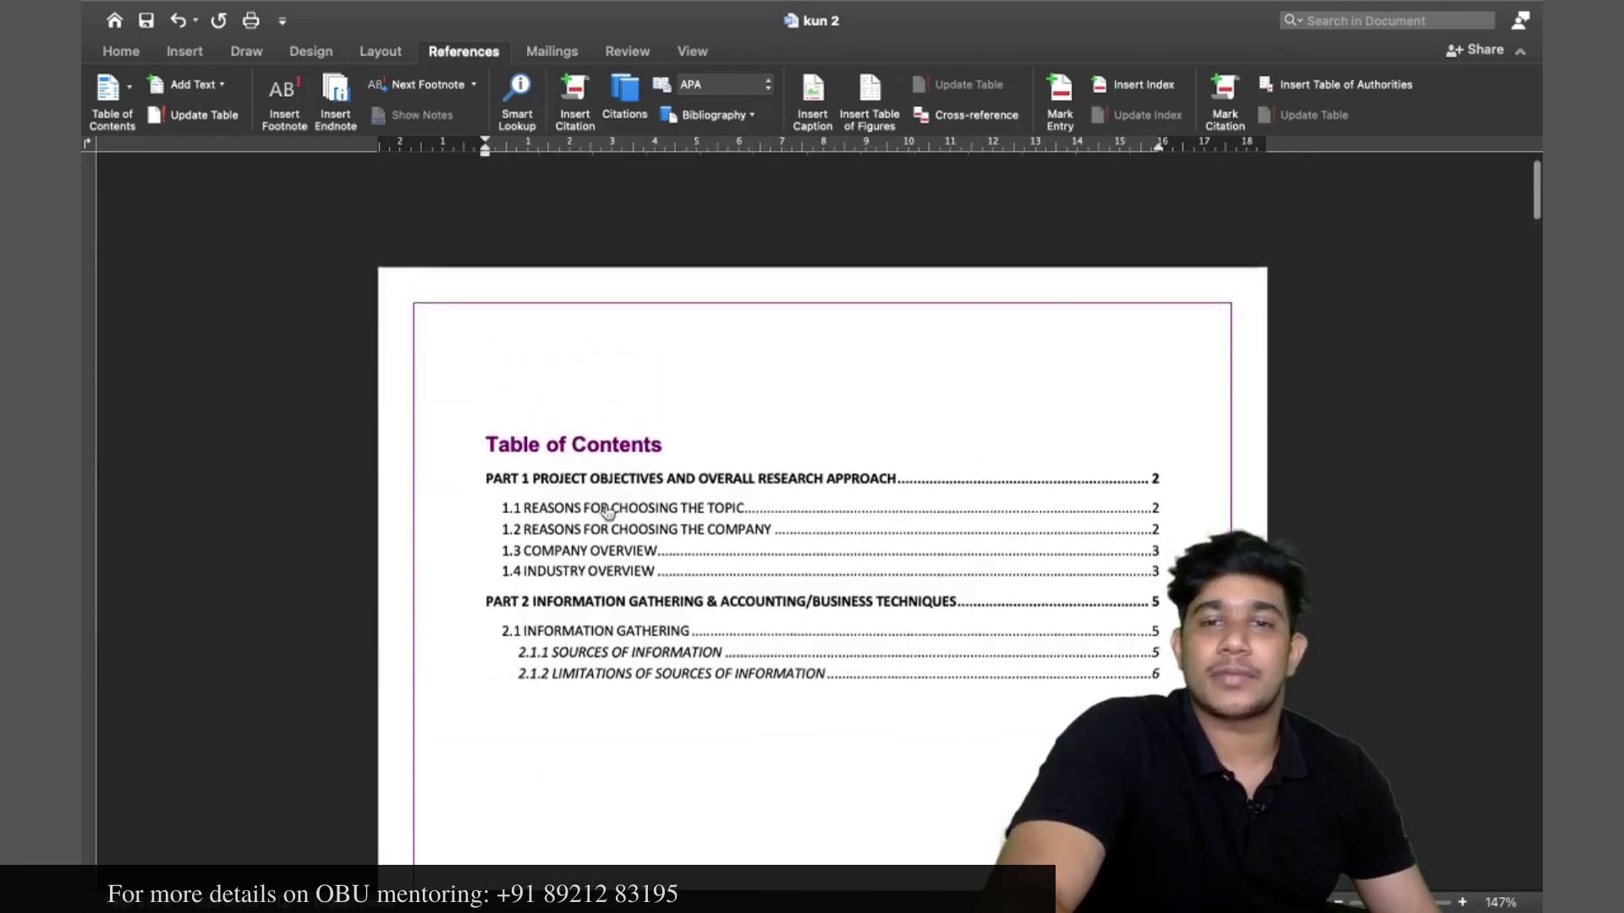